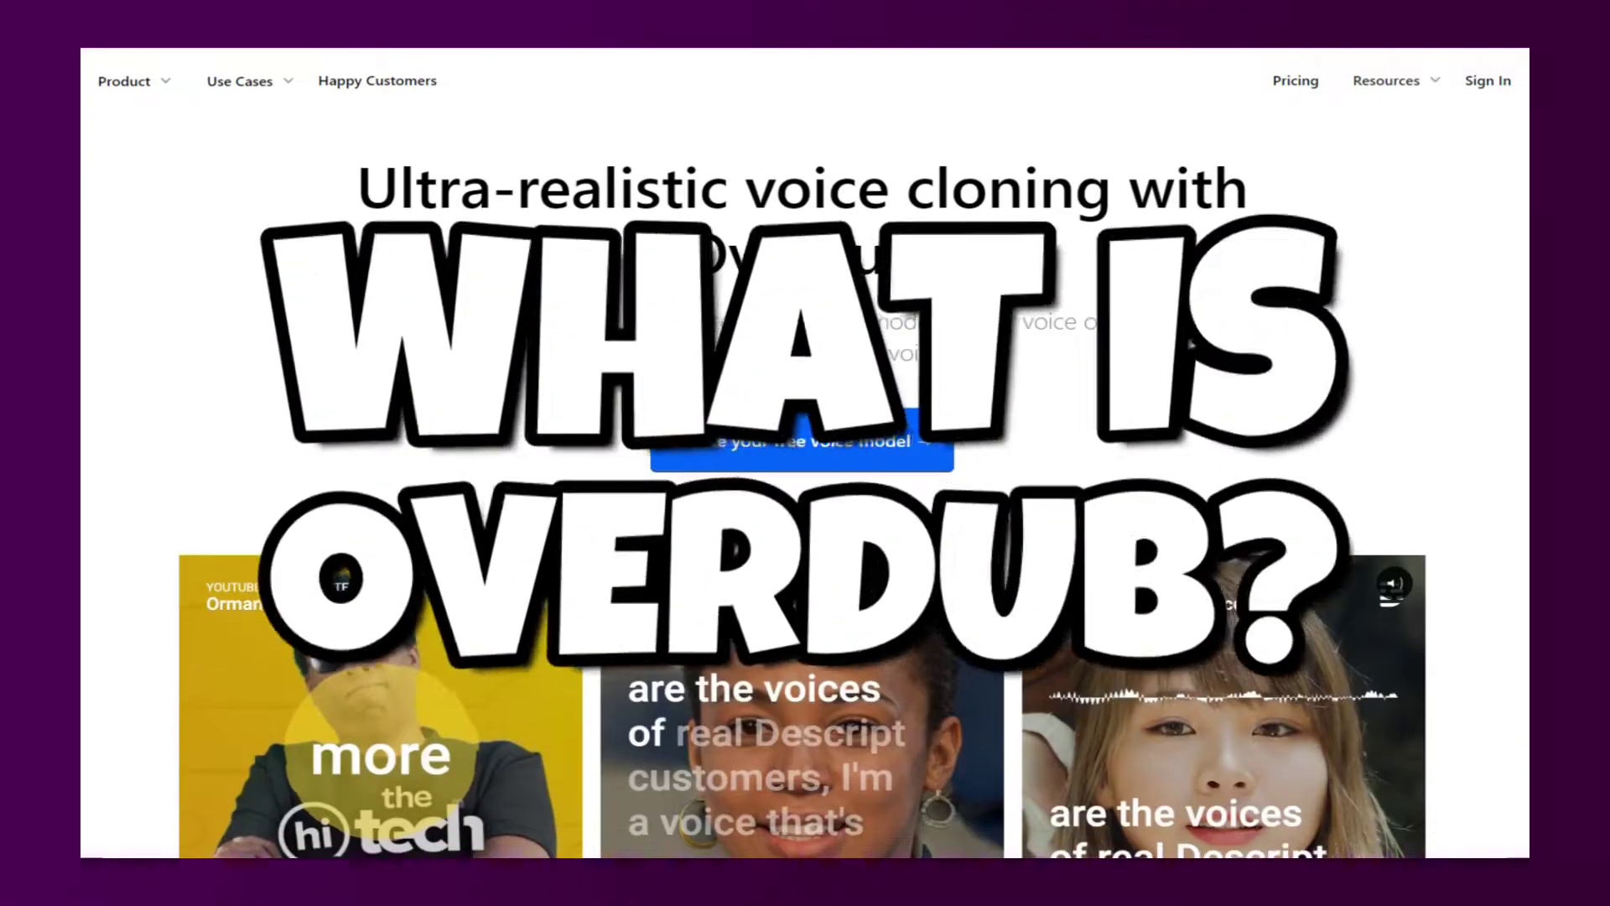
Scroll down the Overdub product page through to the pricing plans overview.
{"action": "scroll", "coordinate": [802, 504], "scroll_direction": "down", "scroll_amount": 1}
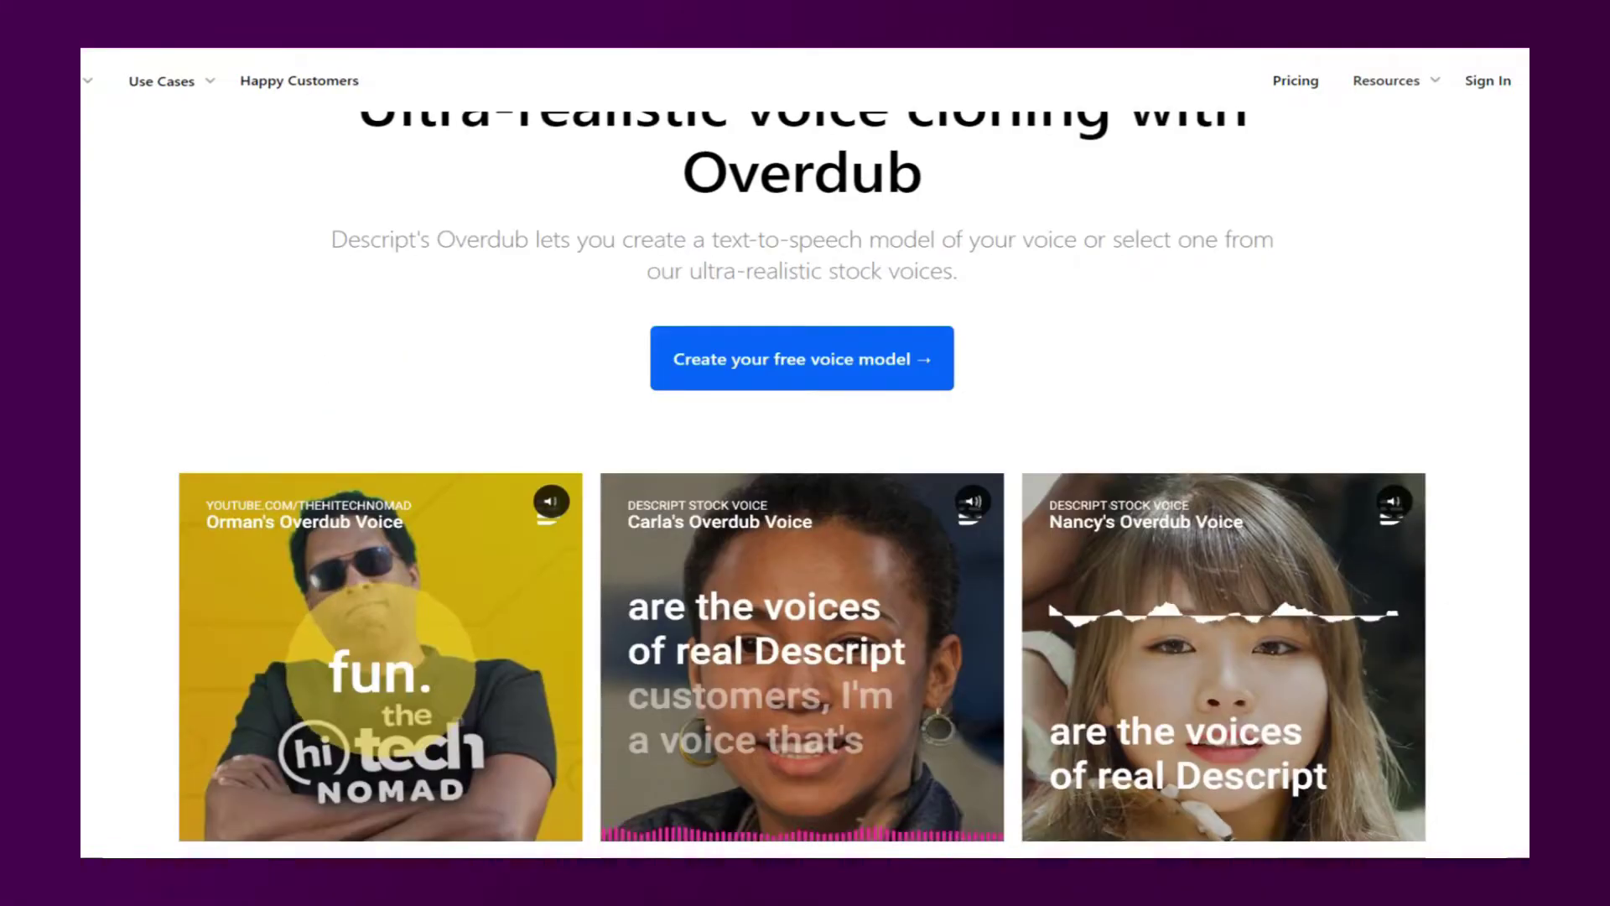
{"action": "scroll", "coordinate": [802, 504], "scroll_direction": "down", "scroll_amount": 1}
{"action": "scroll", "coordinate": [802, 503], "scroll_direction": "down", "scroll_amount": 3}
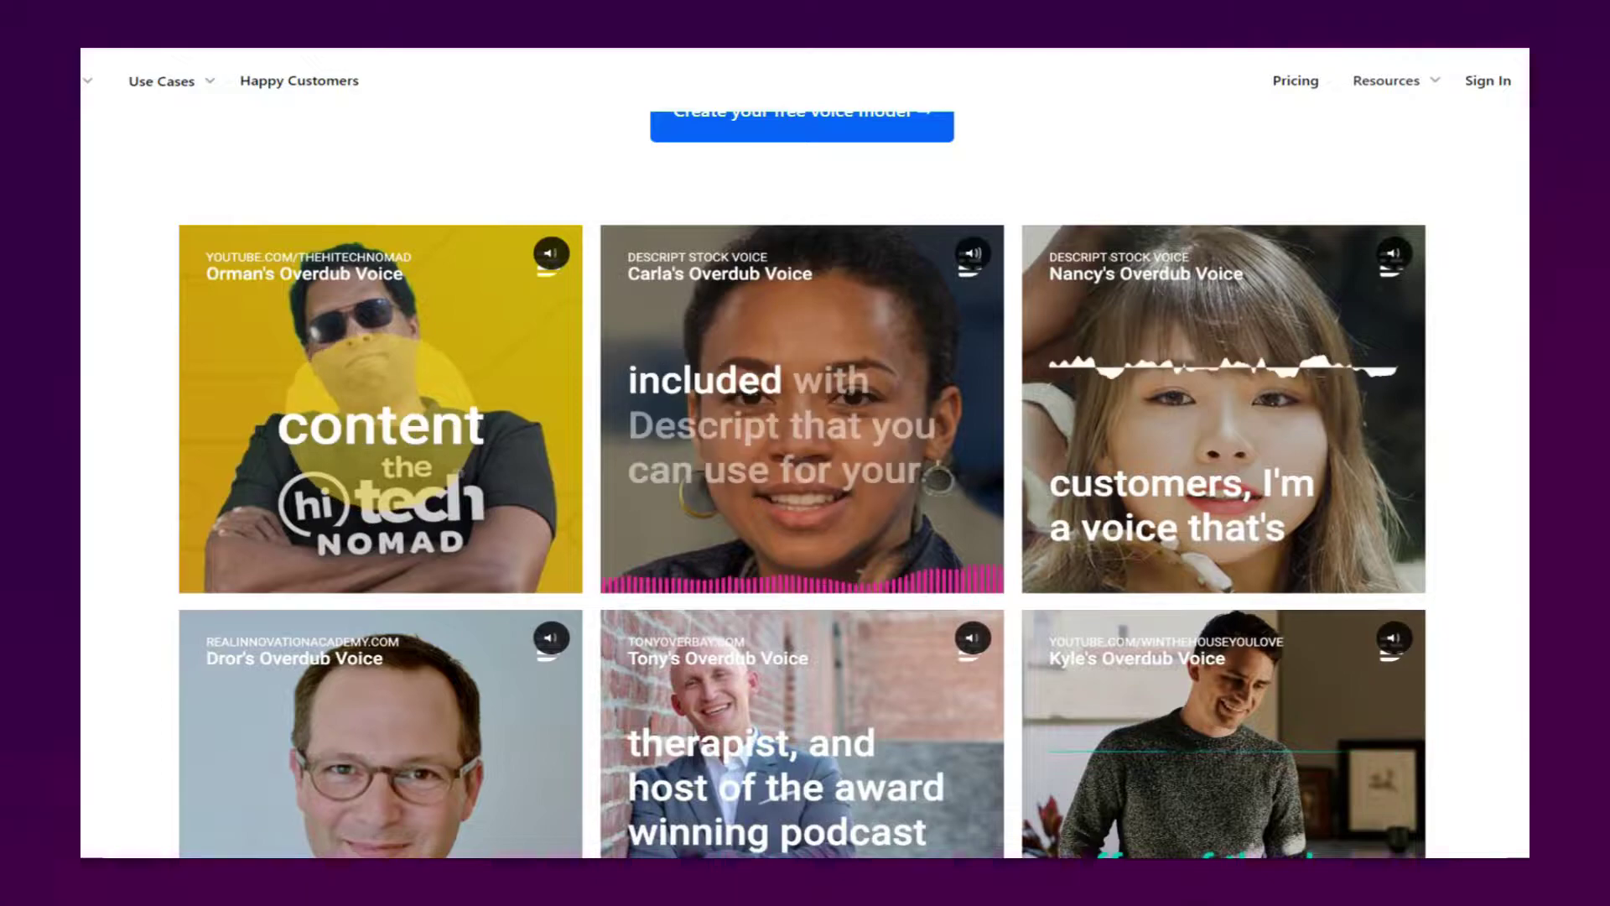
{"action": "scroll", "coordinate": [802, 503], "scroll_direction": "down", "scroll_amount": 2}
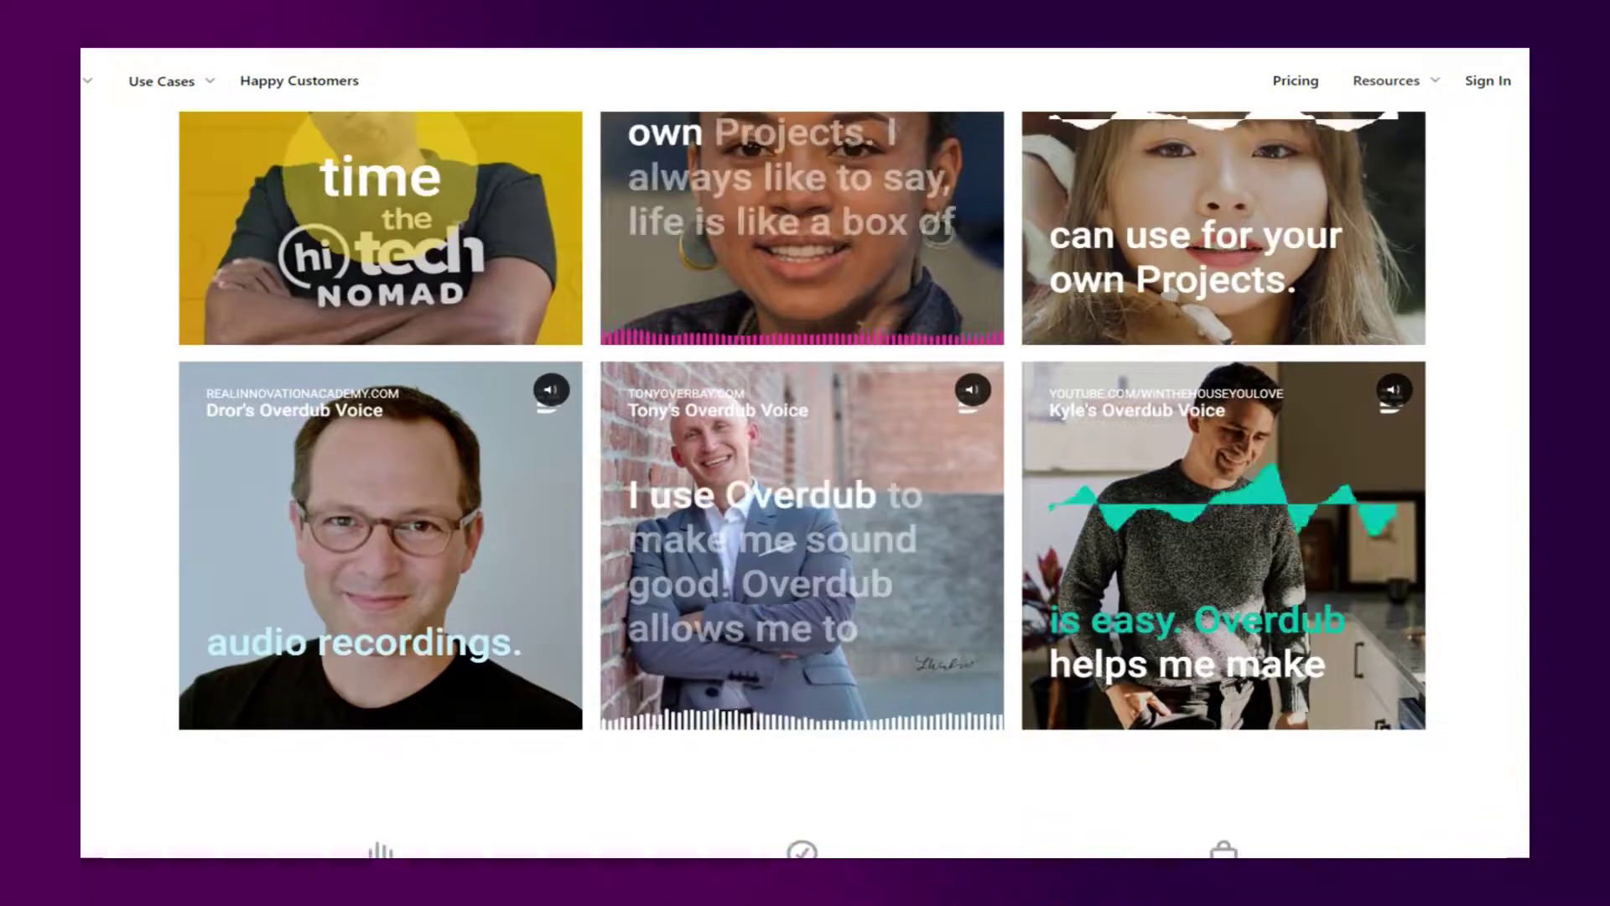
{"action": "scroll", "coordinate": [802, 504], "scroll_direction": "down", "scroll_amount": 4}
{"action": "scroll", "coordinate": [802, 503], "scroll_direction": "down", "scroll_amount": 3}
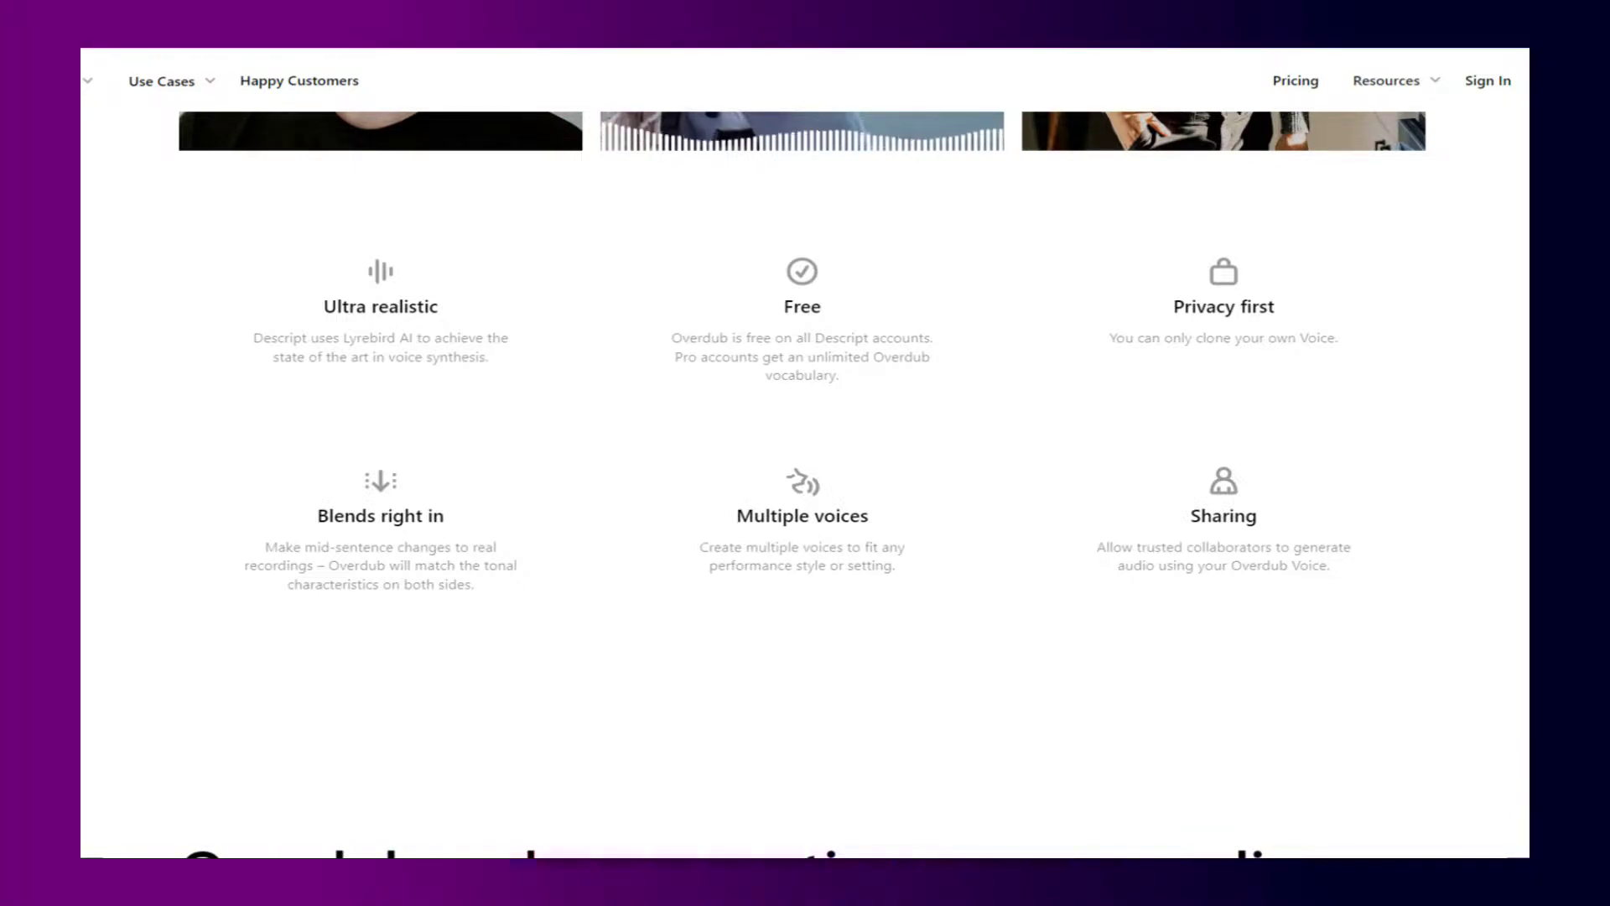
{"action": "scroll", "coordinate": [802, 503], "scroll_direction": "down", "scroll_amount": 4}
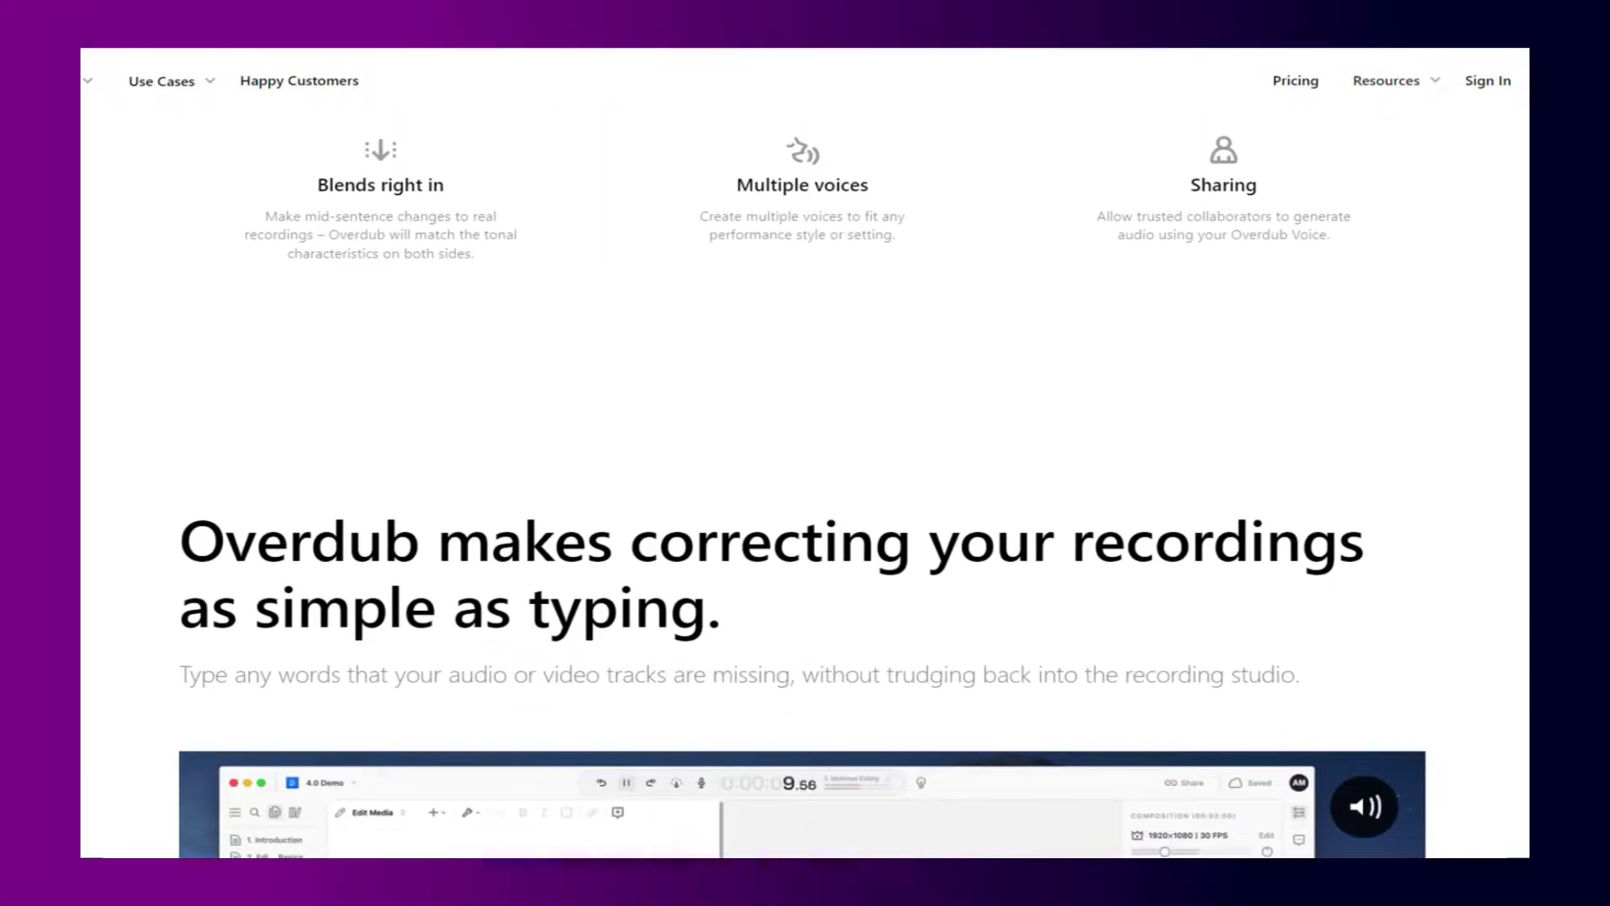
{"action": "scroll", "coordinate": [802, 503], "scroll_direction": "down", "scroll_amount": 4}
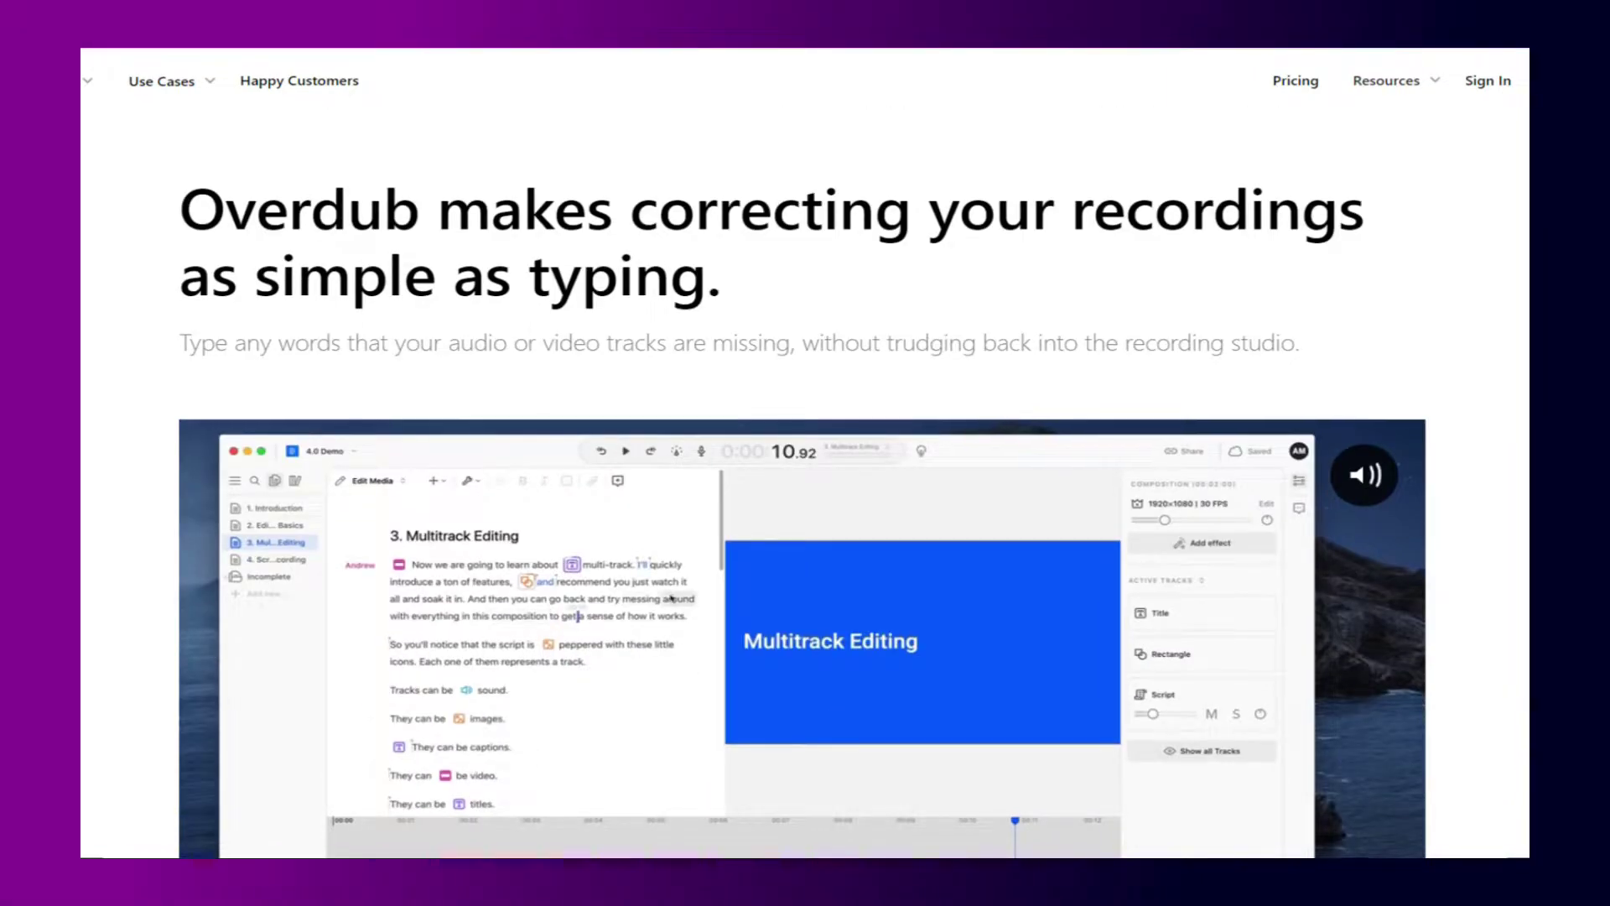
{"action": "scroll", "coordinate": [802, 504], "scroll_direction": "down", "scroll_amount": 1}
{"action": "scroll", "coordinate": [802, 503], "scroll_direction": "up", "scroll_amount": 1}
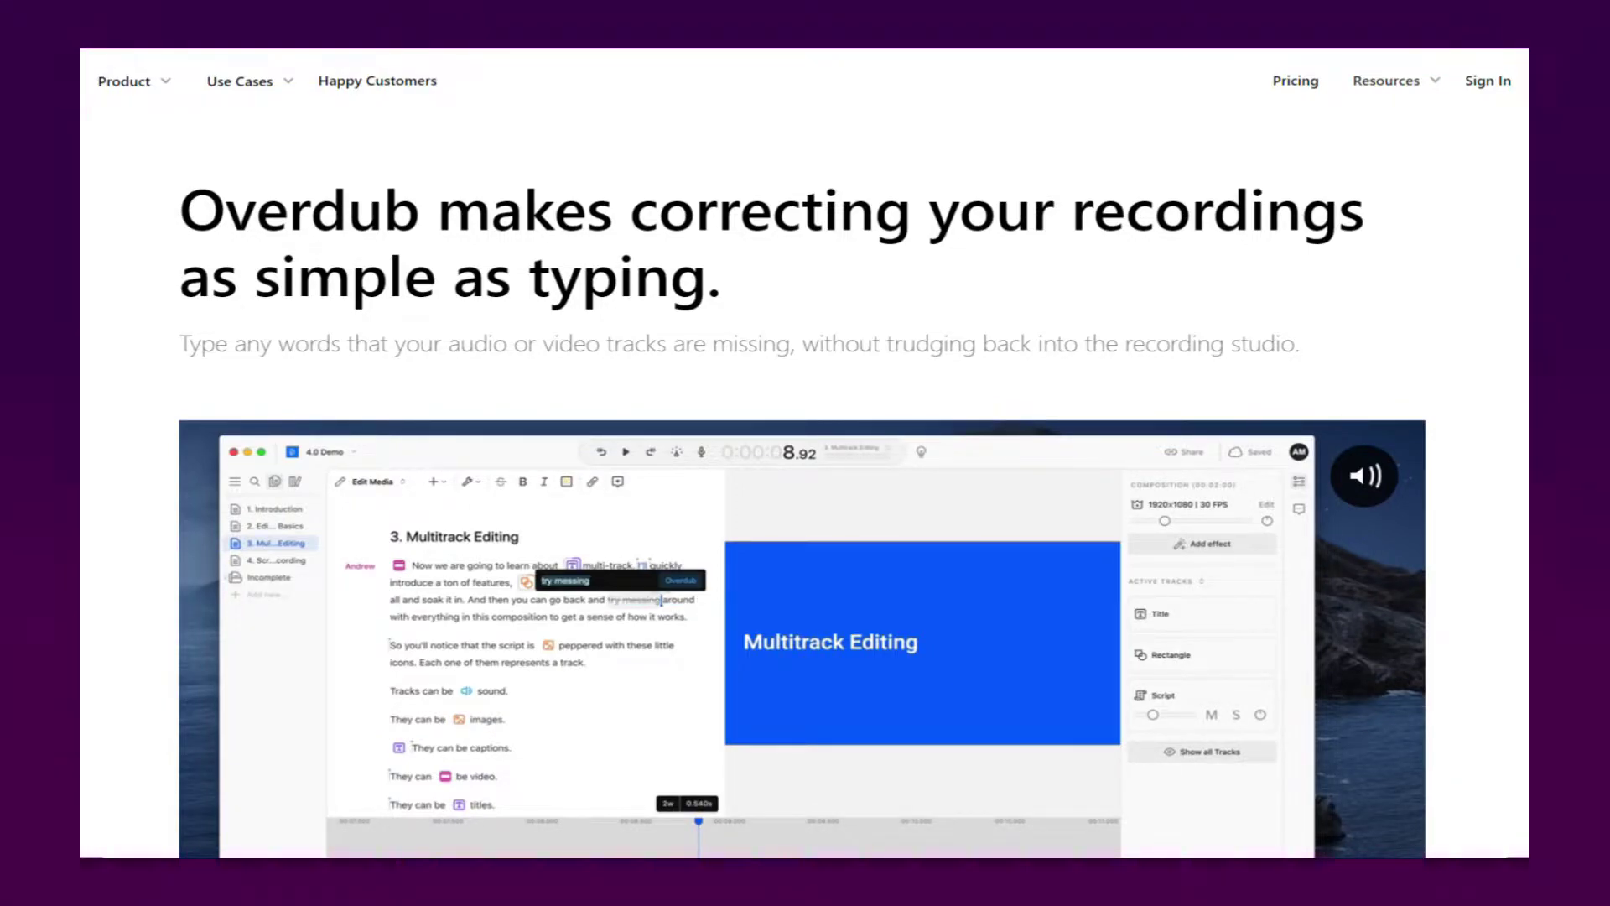
{"action": "scroll", "coordinate": [802, 503], "scroll_direction": "down", "scroll_amount": 3}
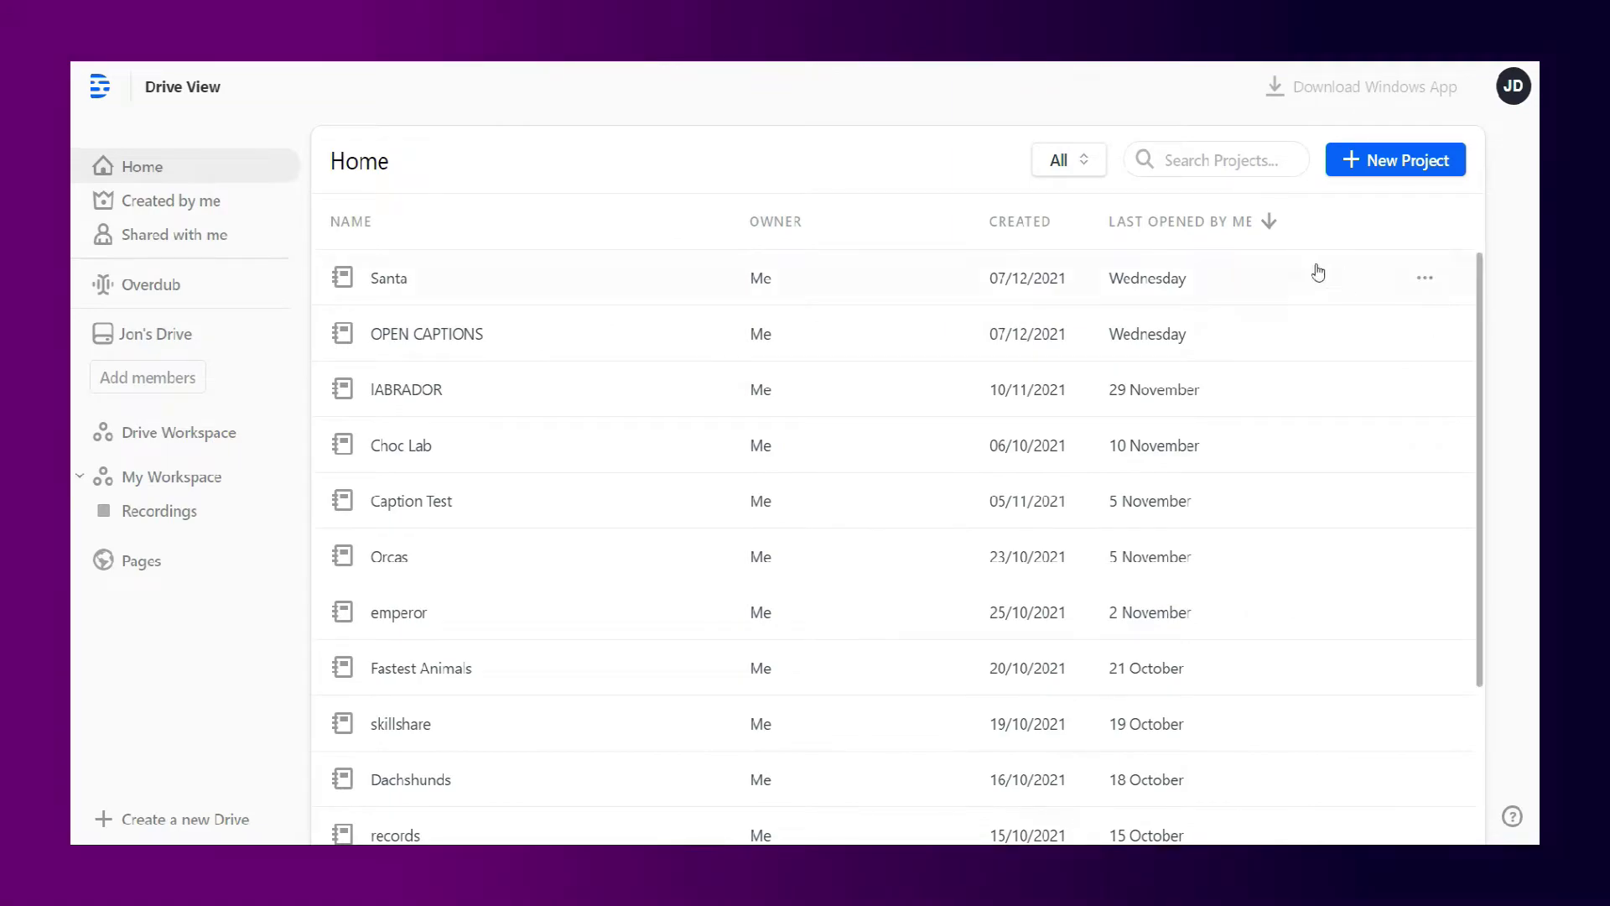
Download the Descript Windows desktop app.
{"action": "left_click", "coordinate": [1308, 93]}
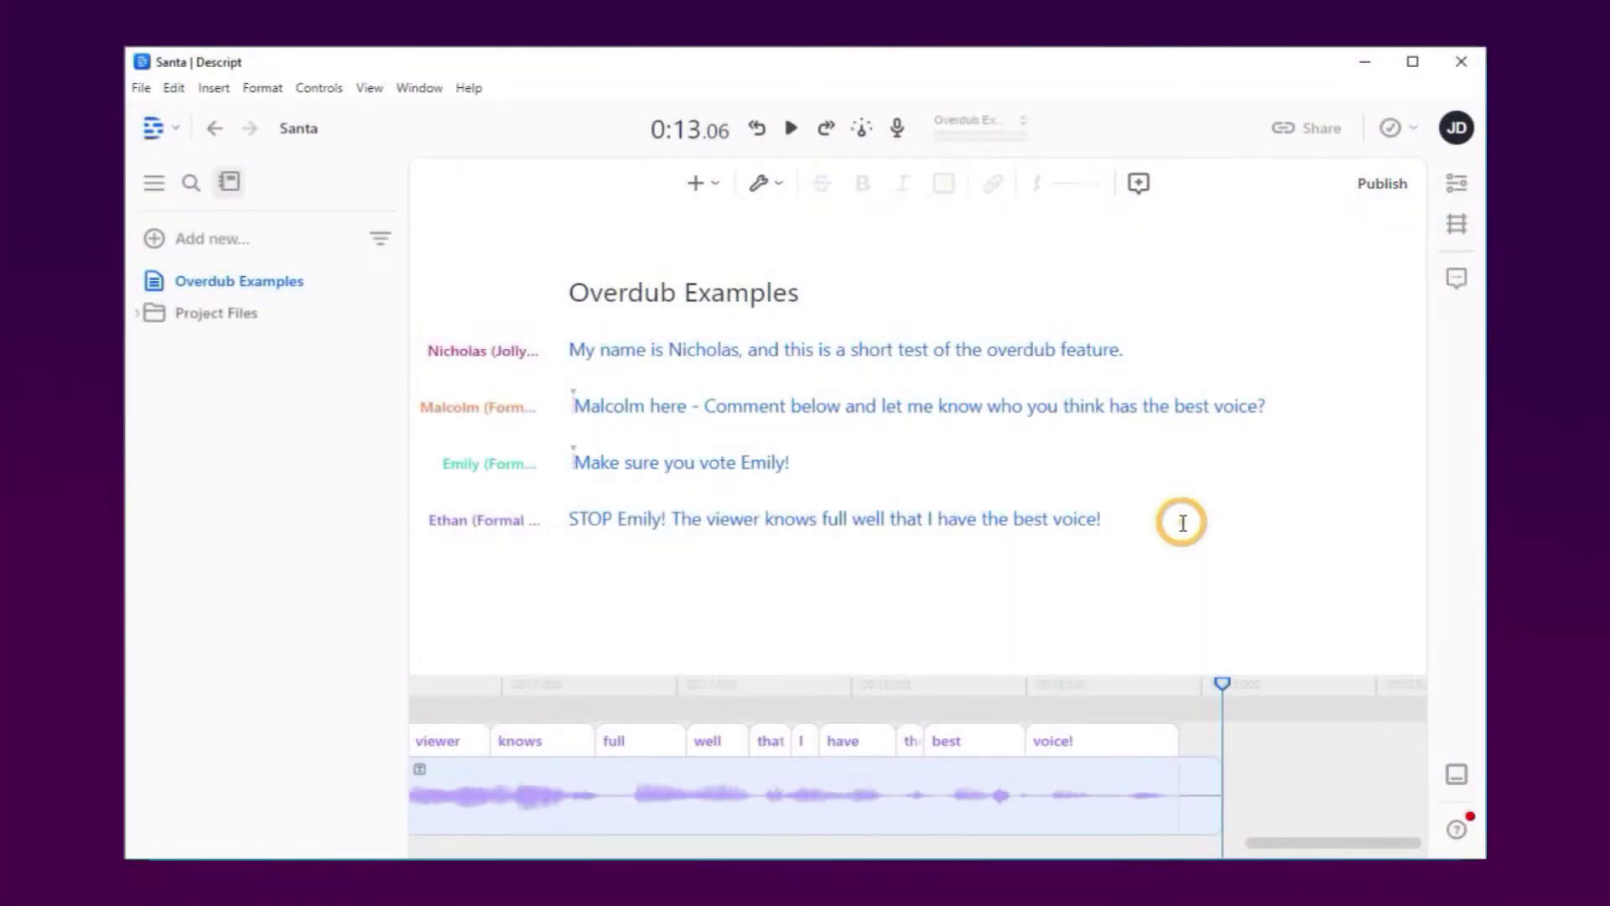
Start a new line after Ethan's and add a new speaker using the Don Overdub voice.
{"action": "left_click", "coordinate": [1183, 522]}
{"action": "key", "text": "Return"}
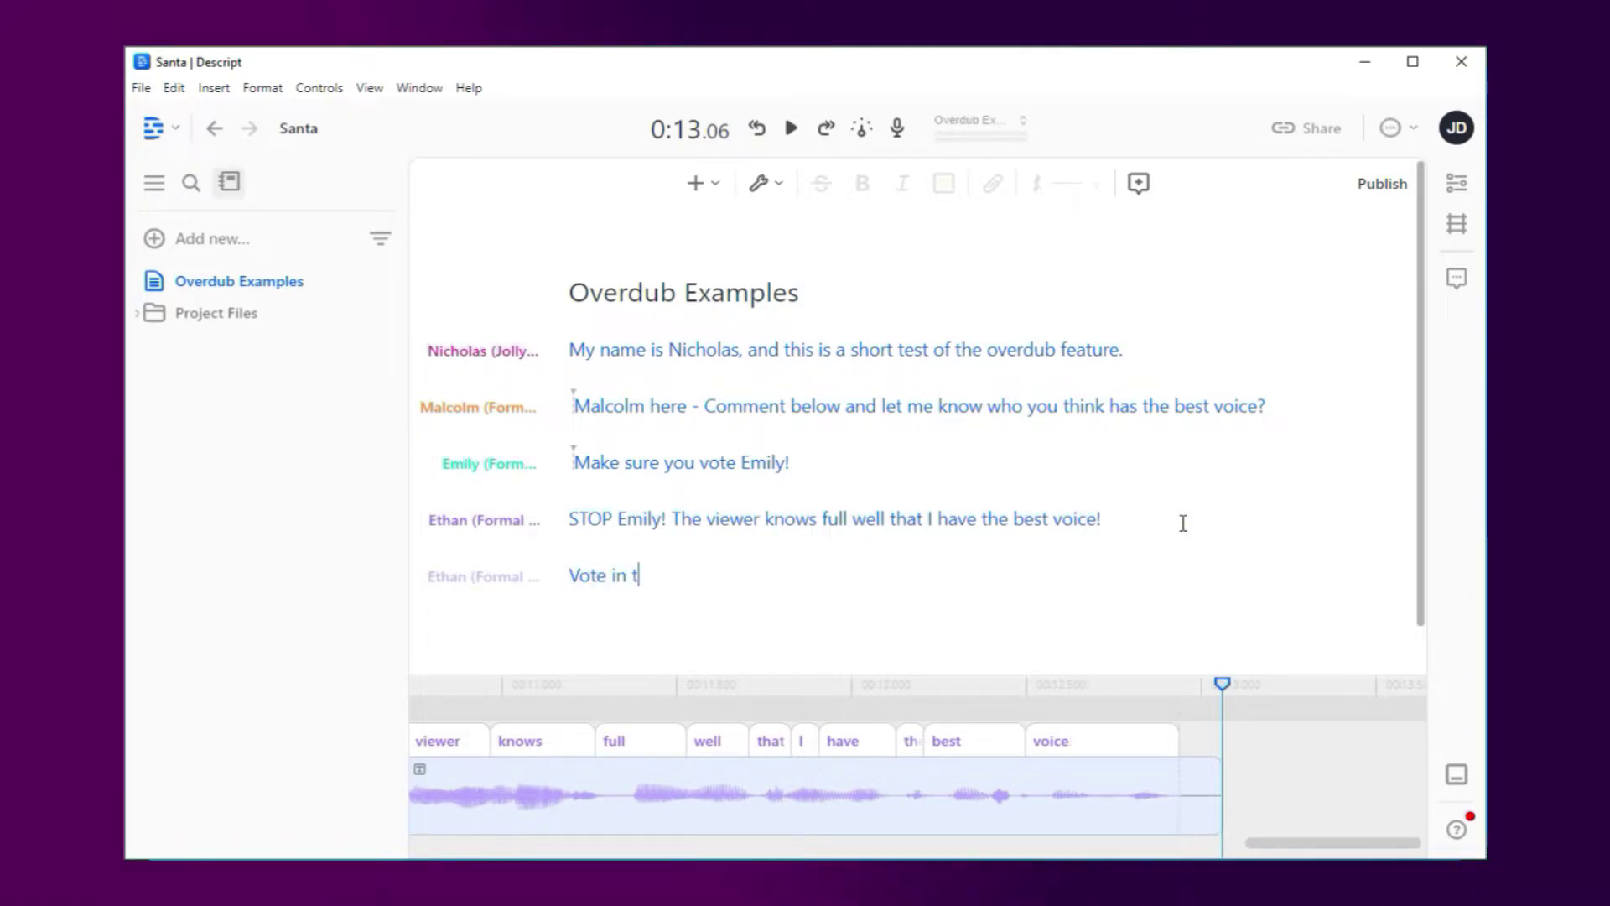
{"action": "left_click", "coordinate": [503, 584]}
{"action": "left_click", "coordinate": [536, 468]}
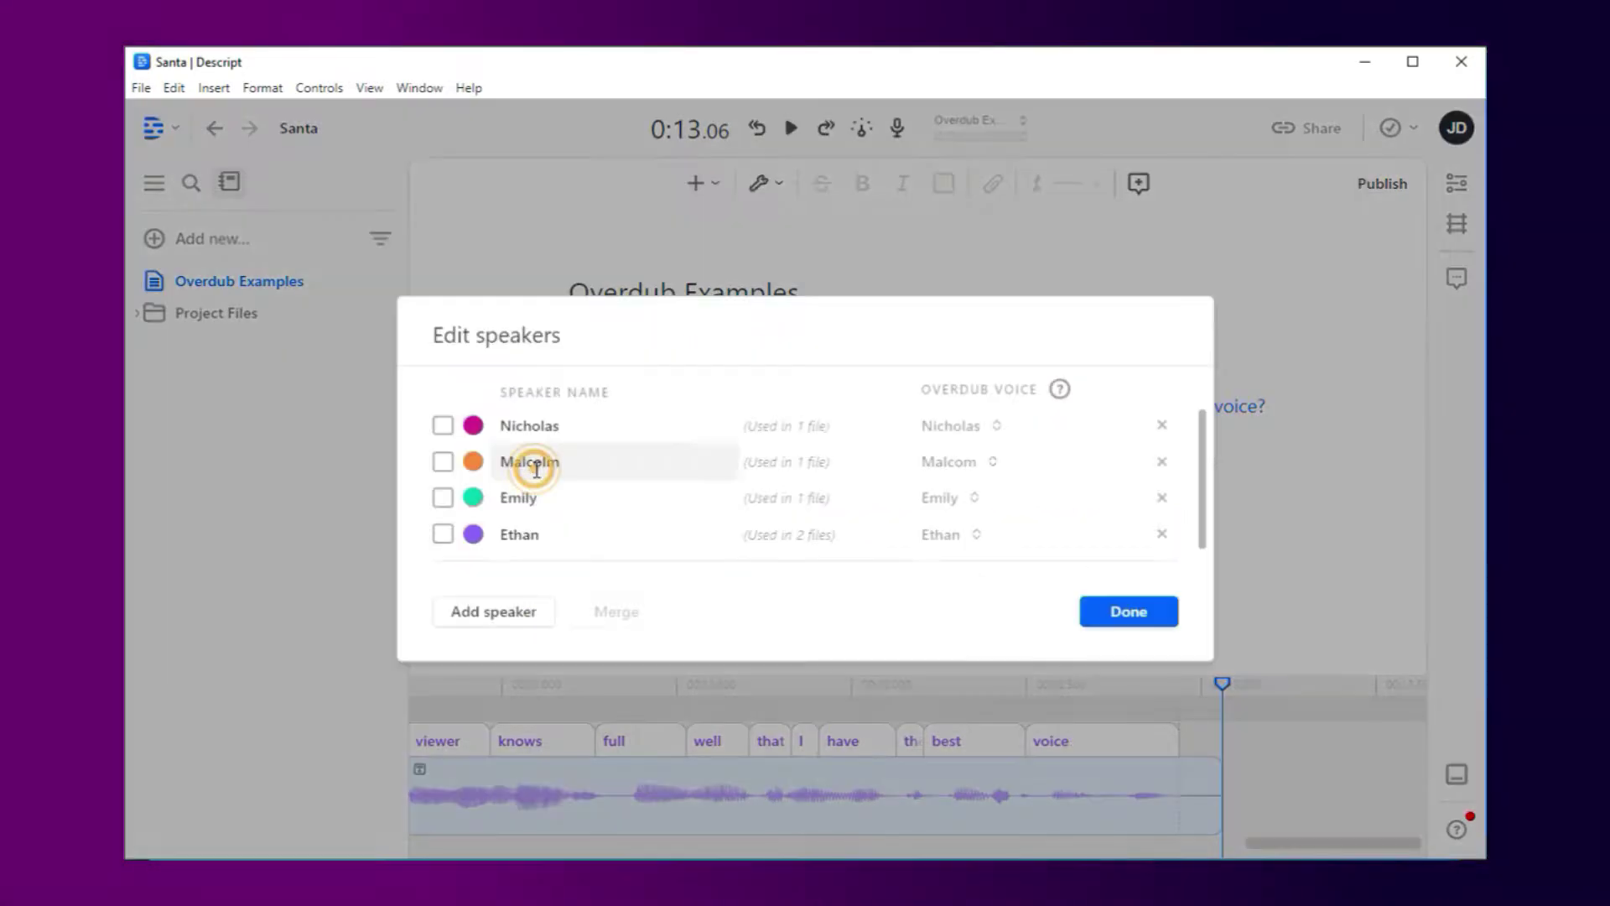
{"action": "left_click", "coordinate": [520, 613]}
{"action": "left_click", "coordinate": [936, 554]}
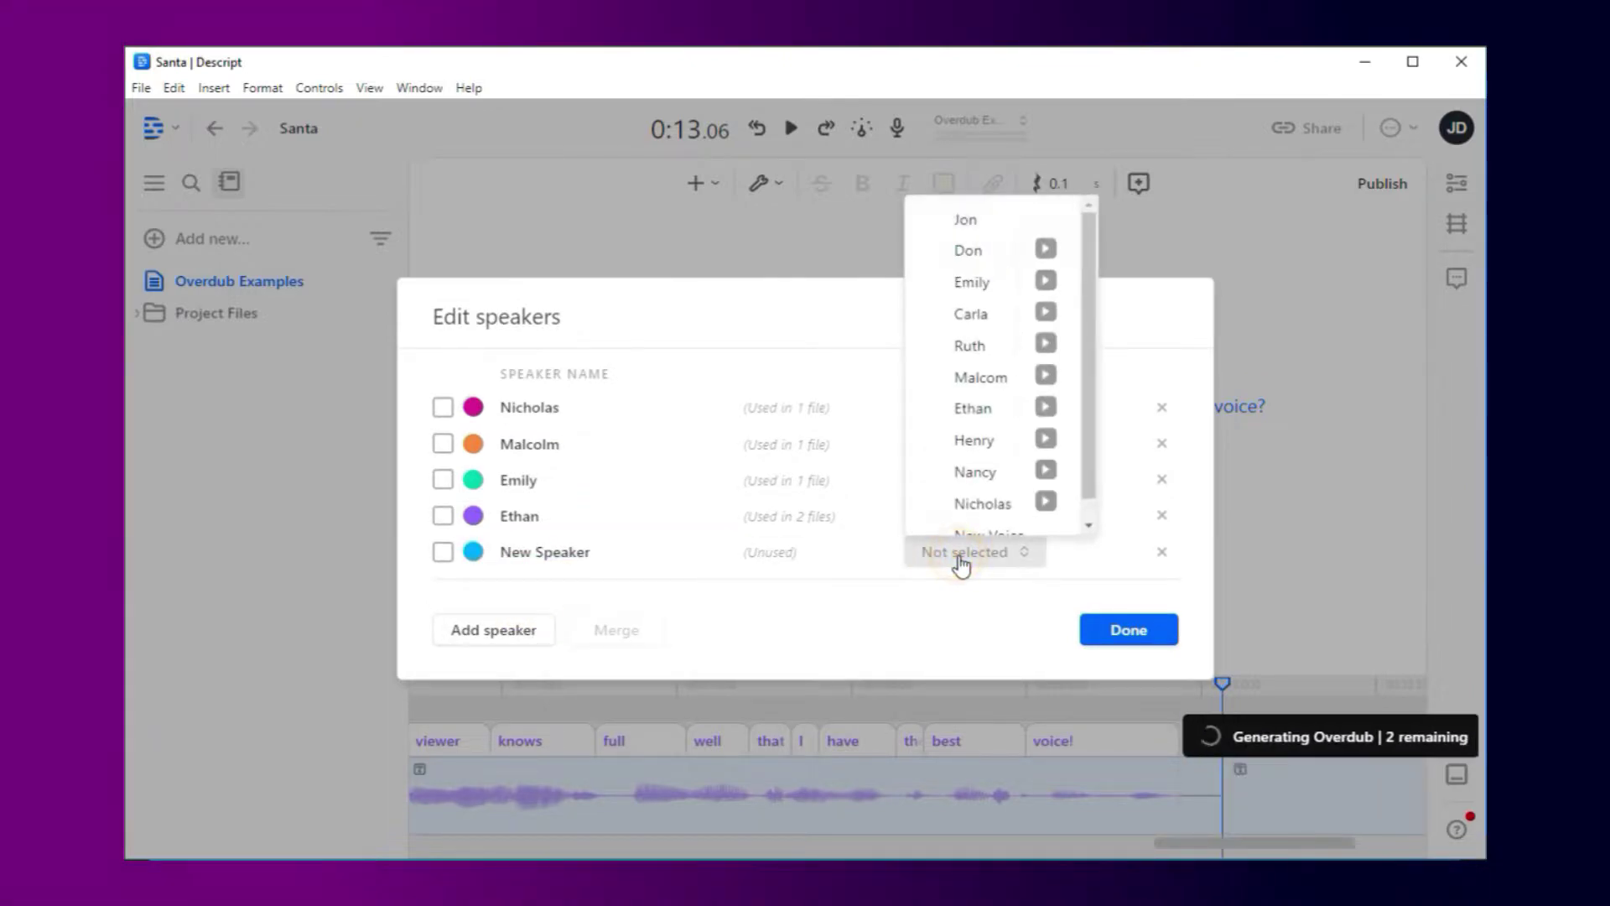
{"action": "scroll", "coordinate": [1000, 413], "scroll_direction": "down", "scroll_amount": 1}
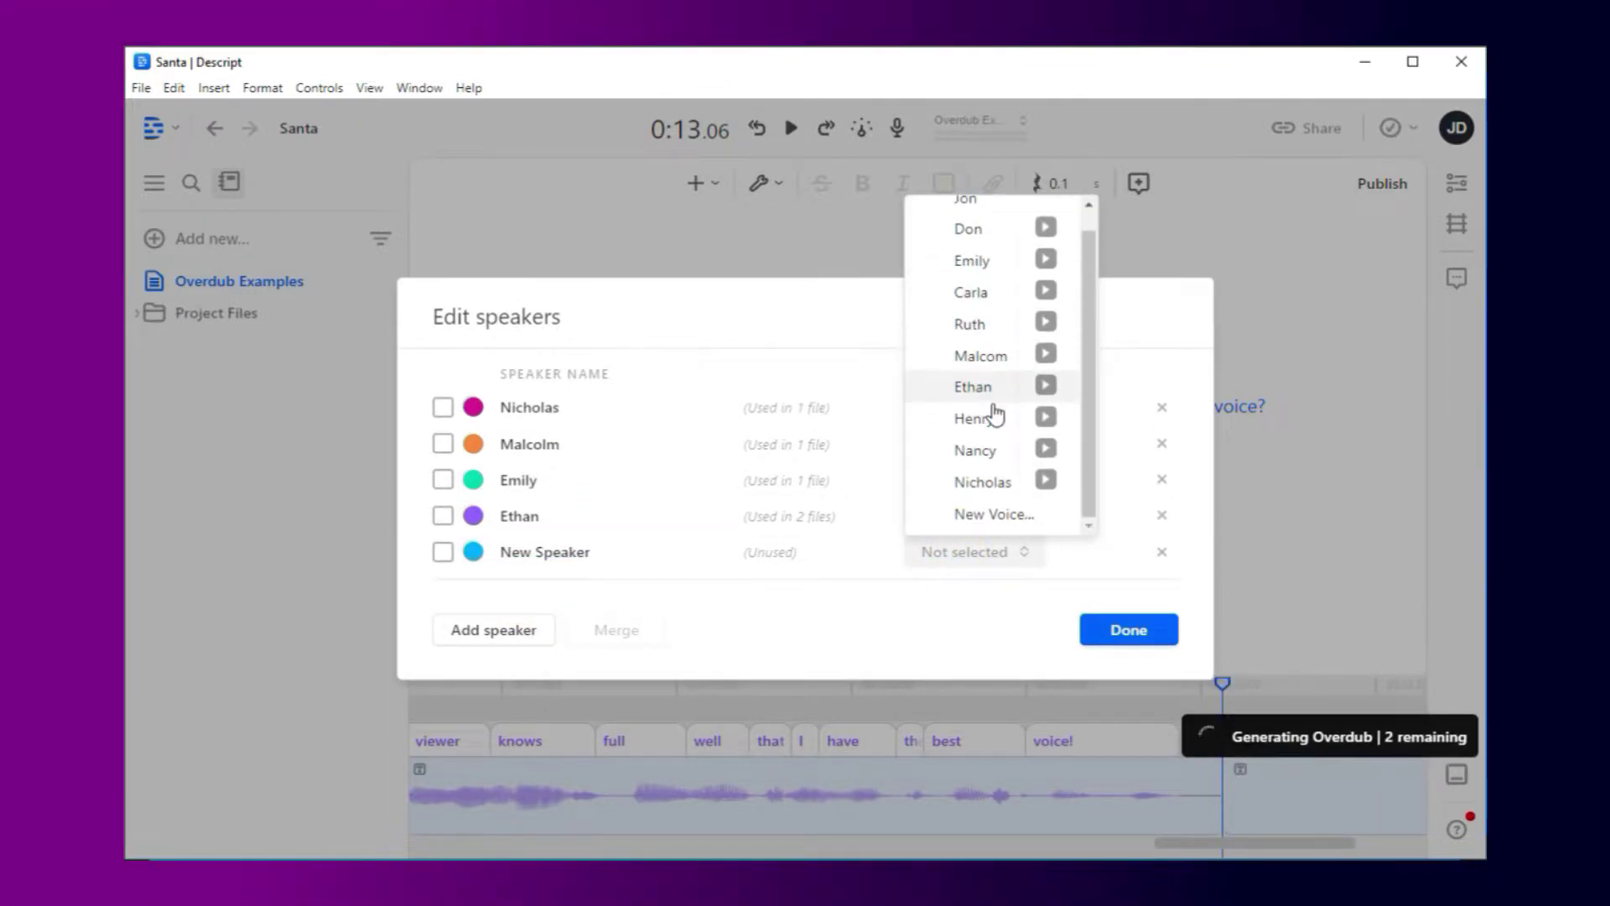
{"action": "scroll", "coordinate": [1003, 402], "scroll_direction": "up", "scroll_amount": 1}
{"action": "left_click", "coordinate": [968, 250]}
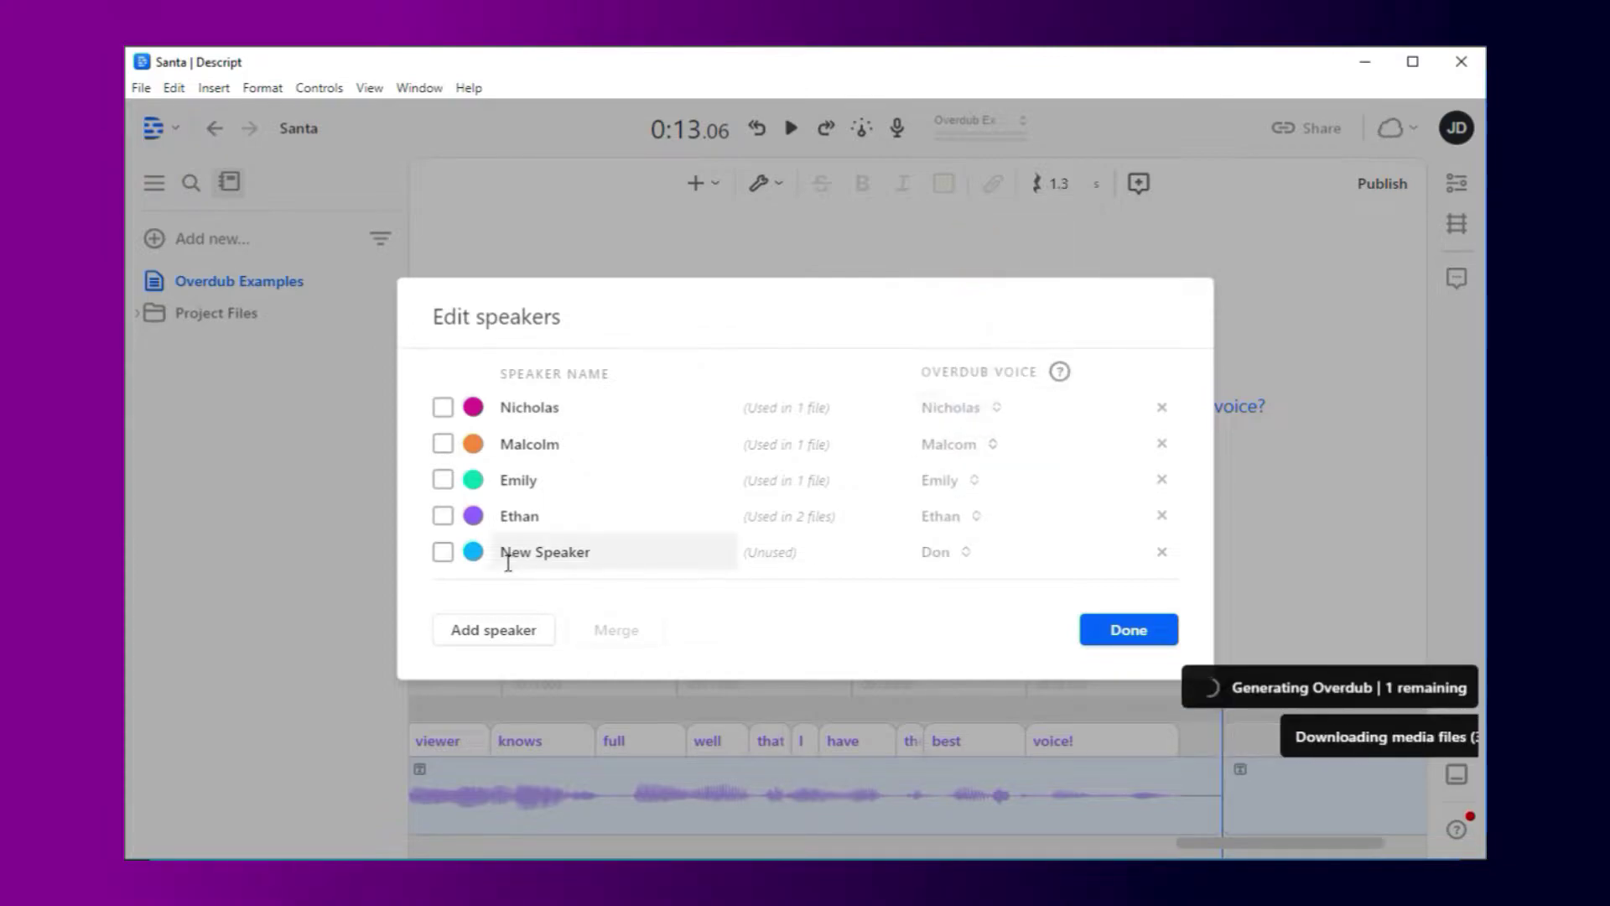
Name the new speaker Don and give the last line Don's Angry voice.
{"action": "left_click", "coordinate": [512, 554]}
{"action": "type", "text": "Don"}
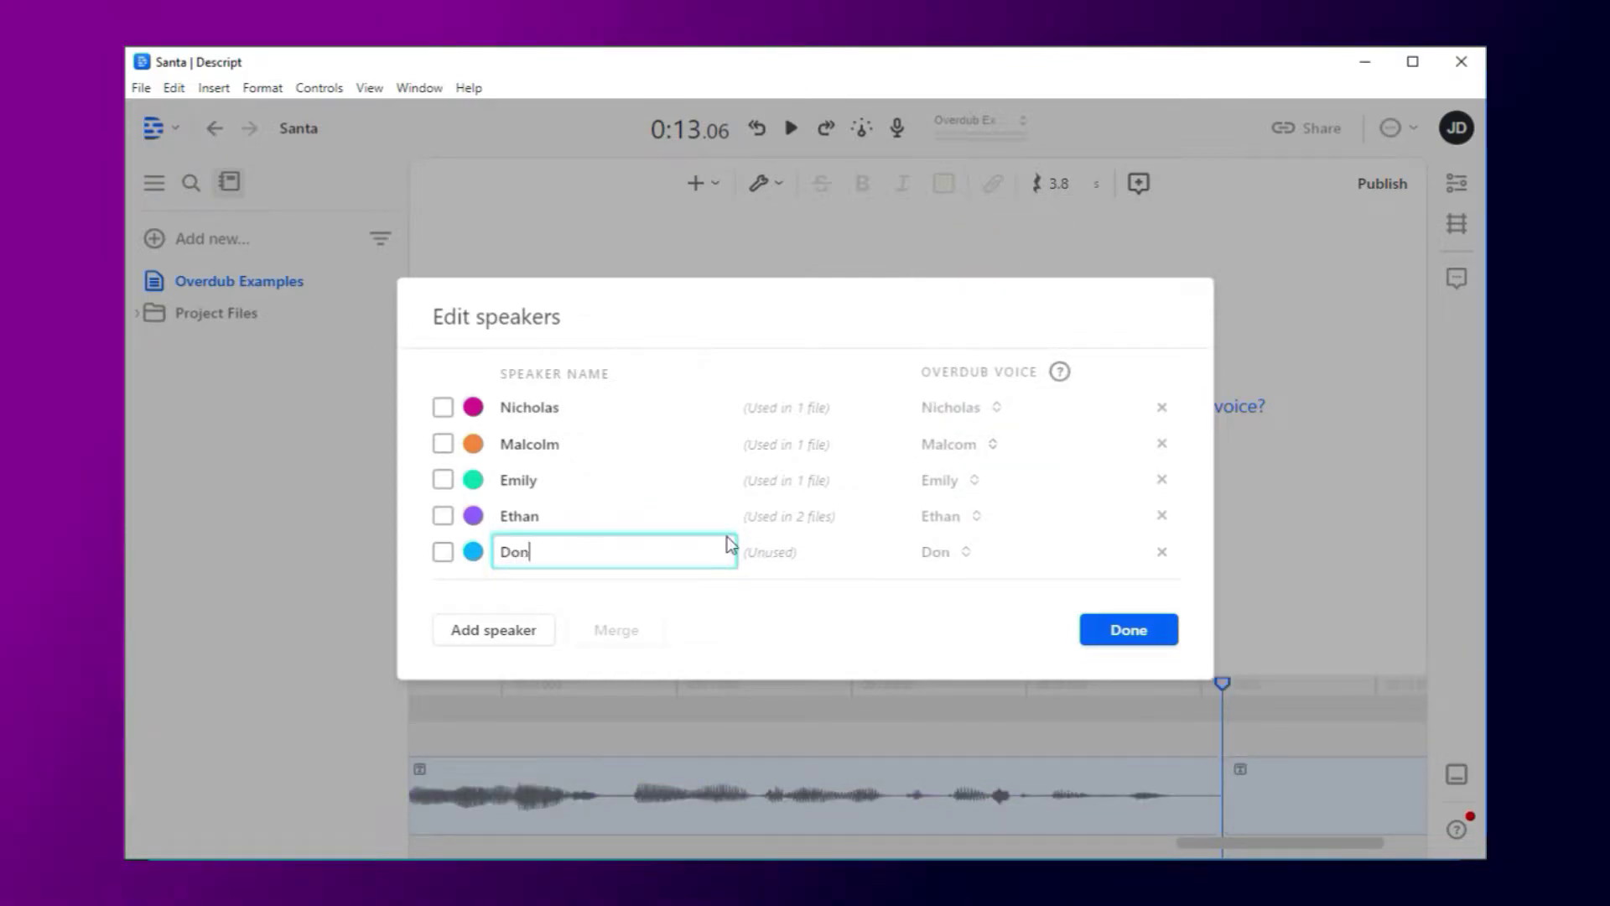
{"action": "left_click", "coordinate": [1128, 630]}
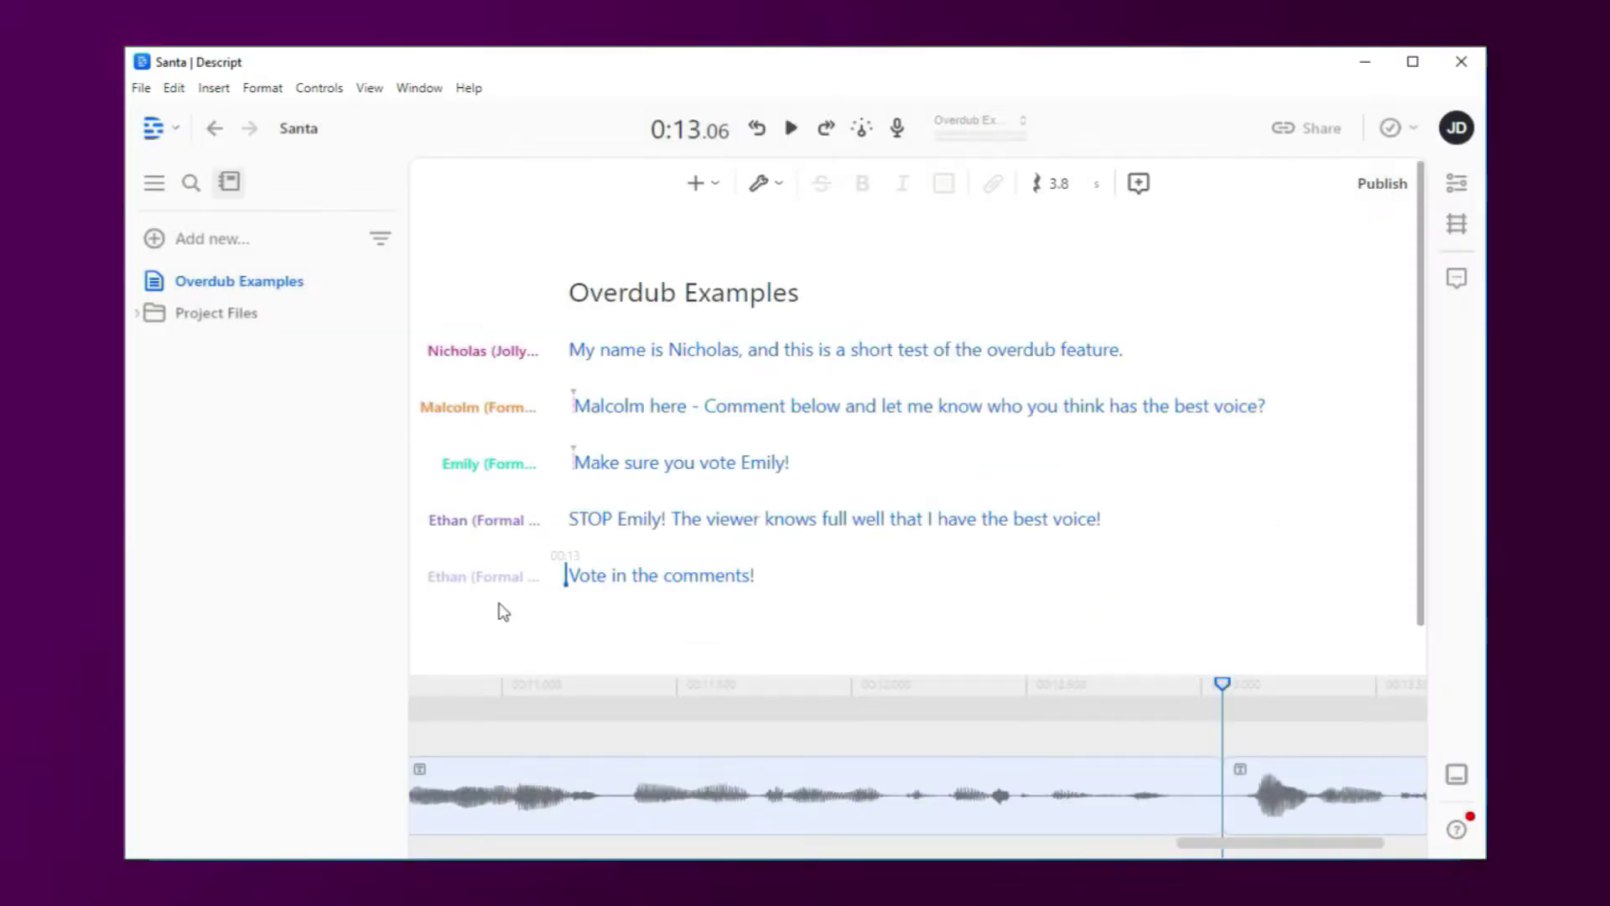
{"action": "left_click", "coordinate": [491, 575]}
{"action": "mouse_move", "coordinate": [514, 457]}
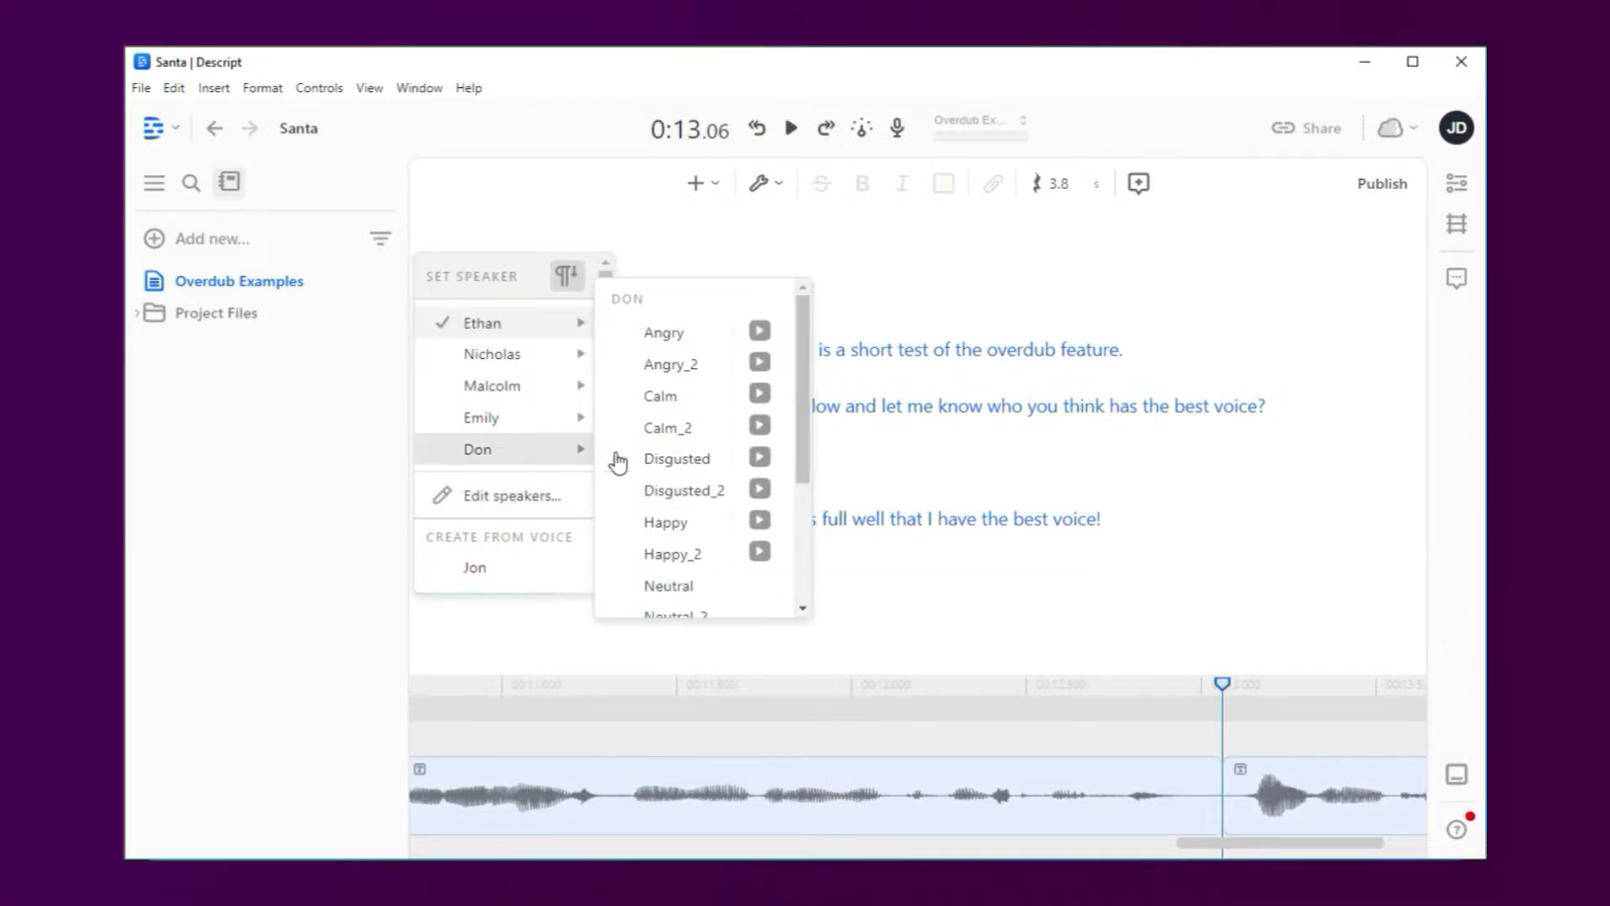
{"action": "left_click", "coordinate": [667, 333]}
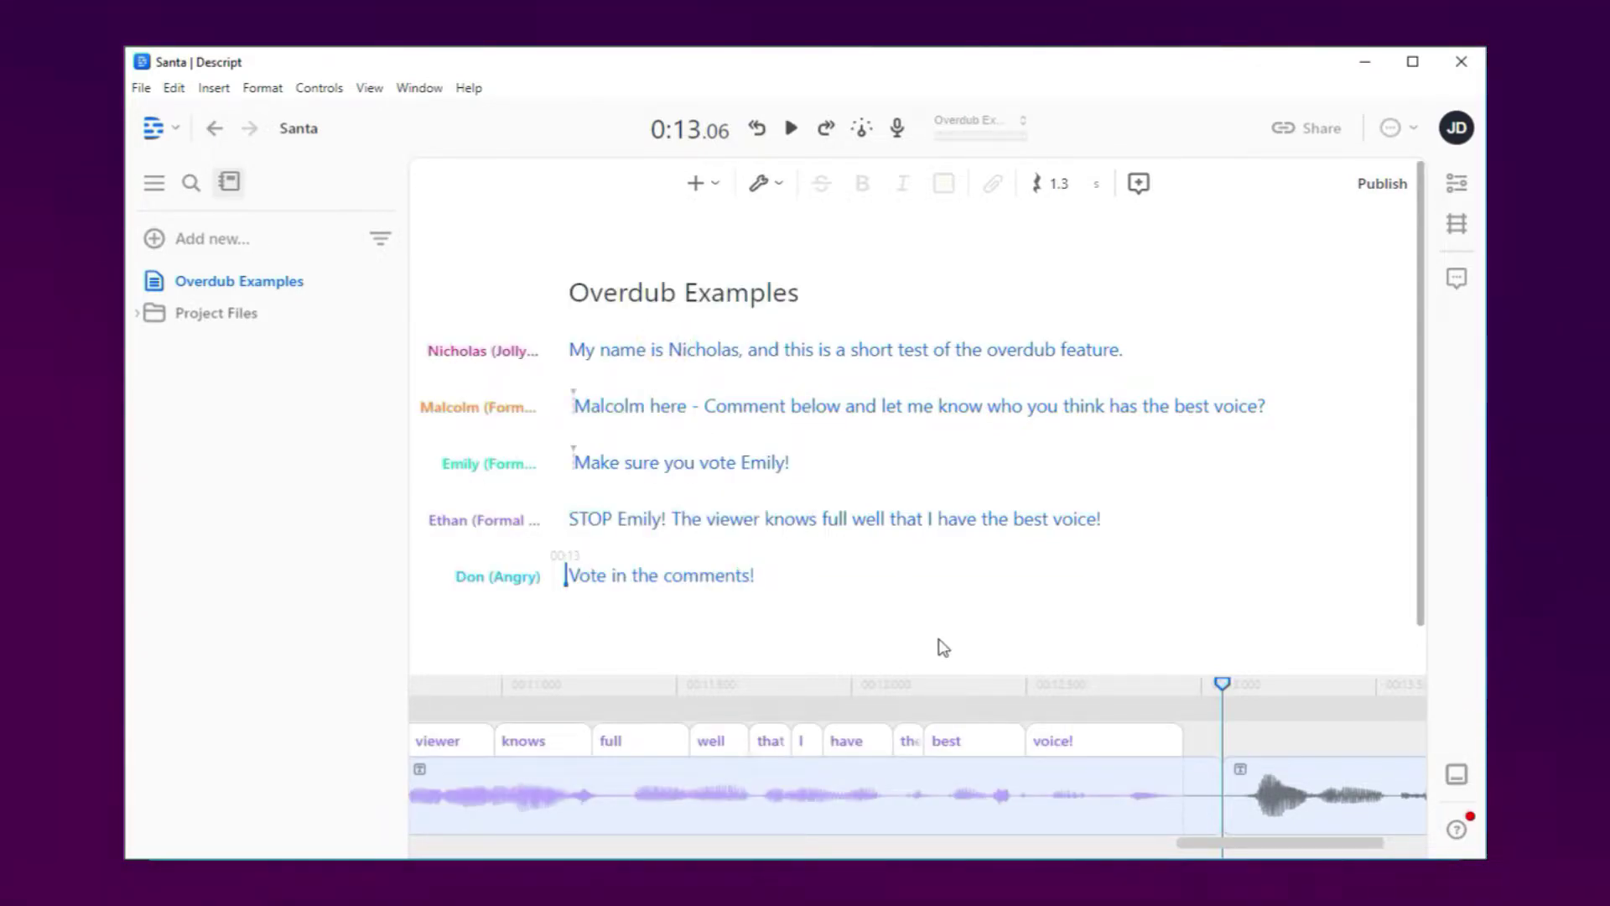
{"action": "left_click", "coordinate": [569, 352]}
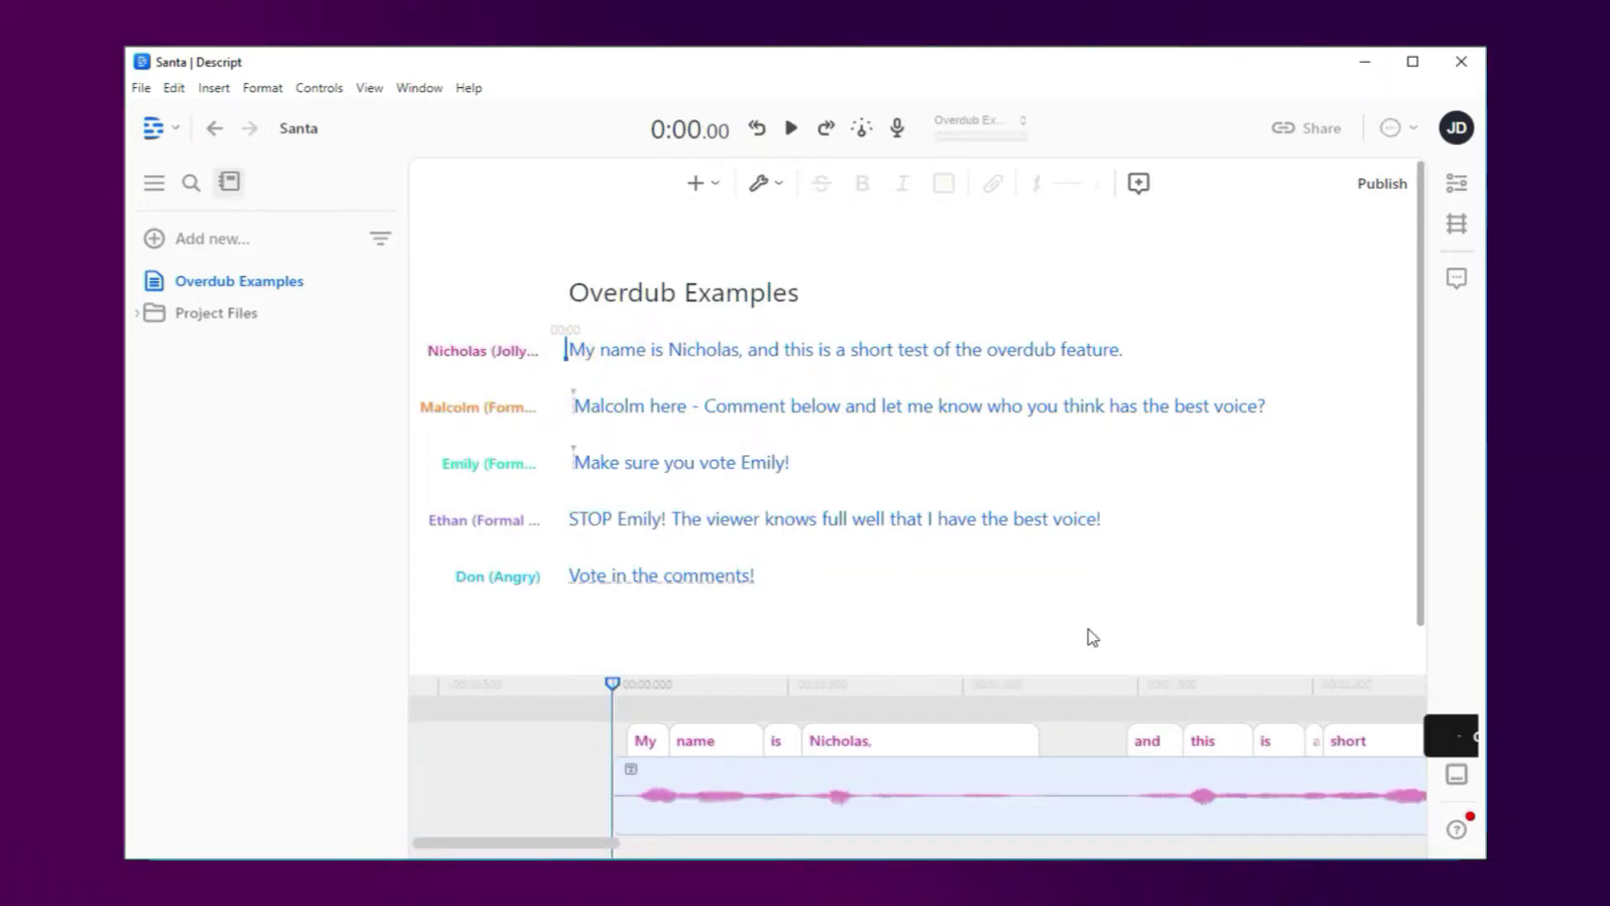
Play the five-line Santa overdub composition from the start.
{"action": "left_click", "coordinate": [791, 130]}
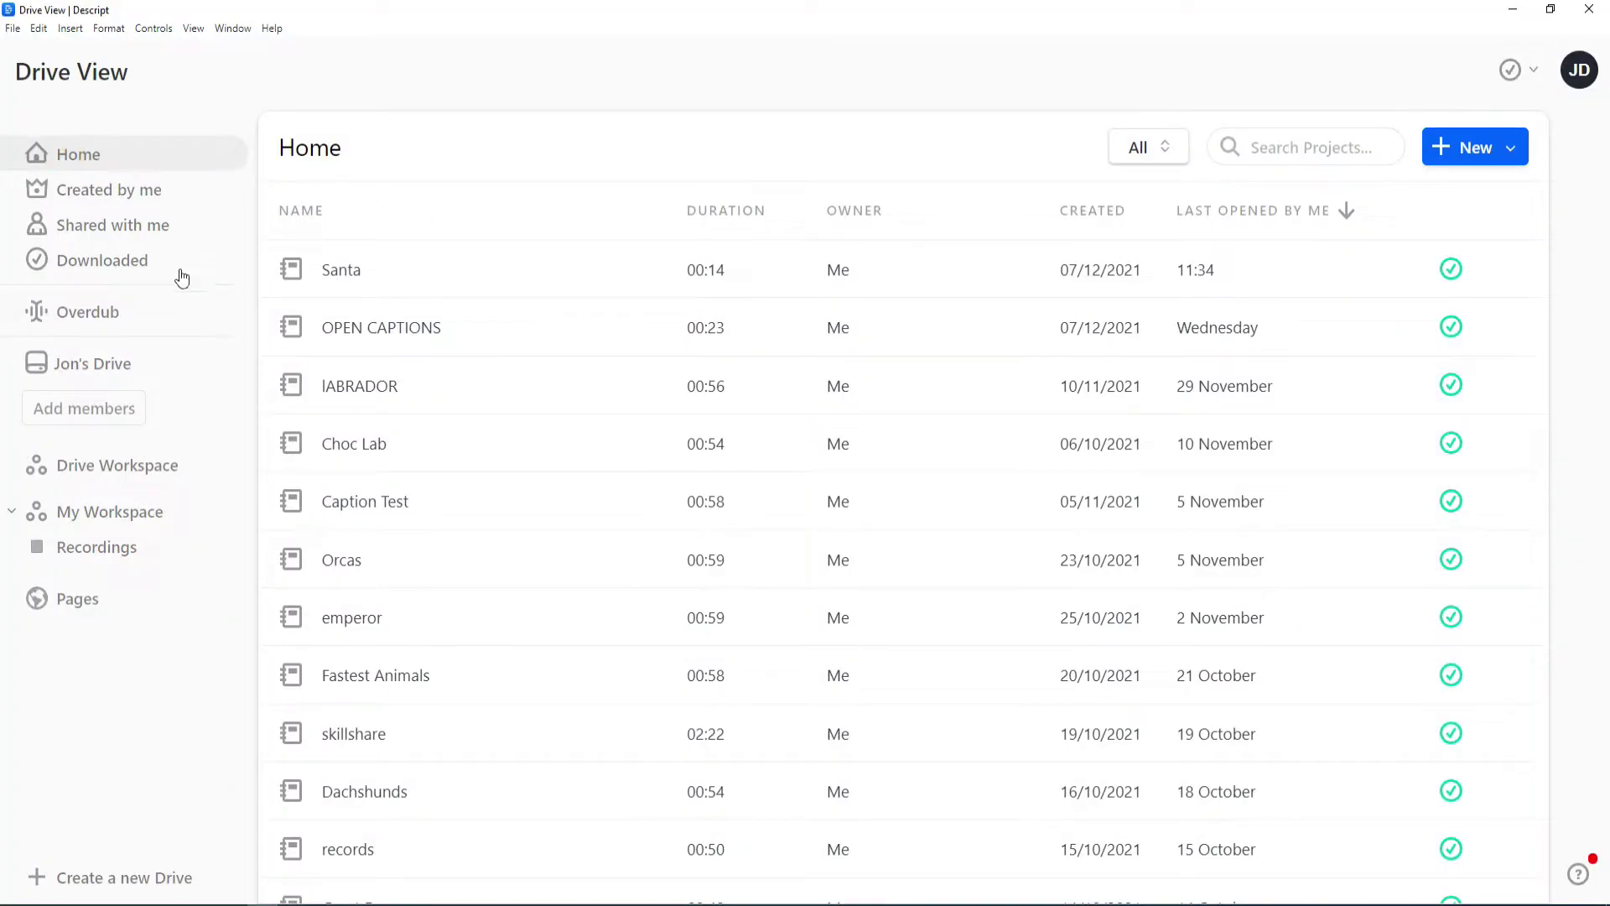
Create a new Overdub voice named Santa and open its training script.
{"action": "left_click", "coordinate": [140, 320]}
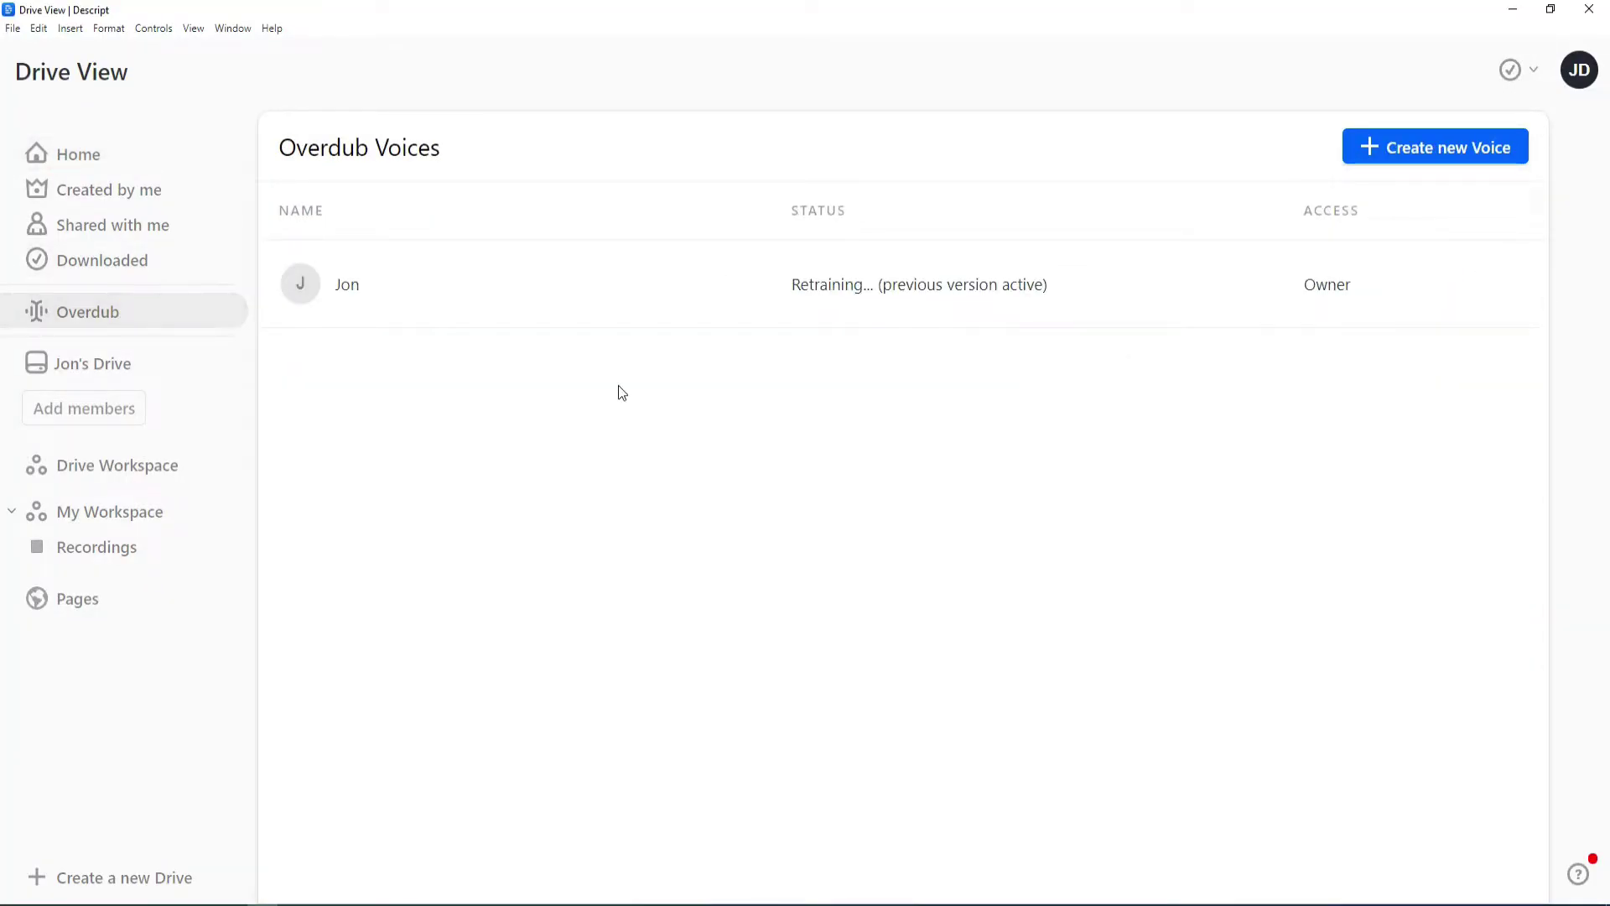
{"action": "left_click", "coordinate": [1396, 147]}
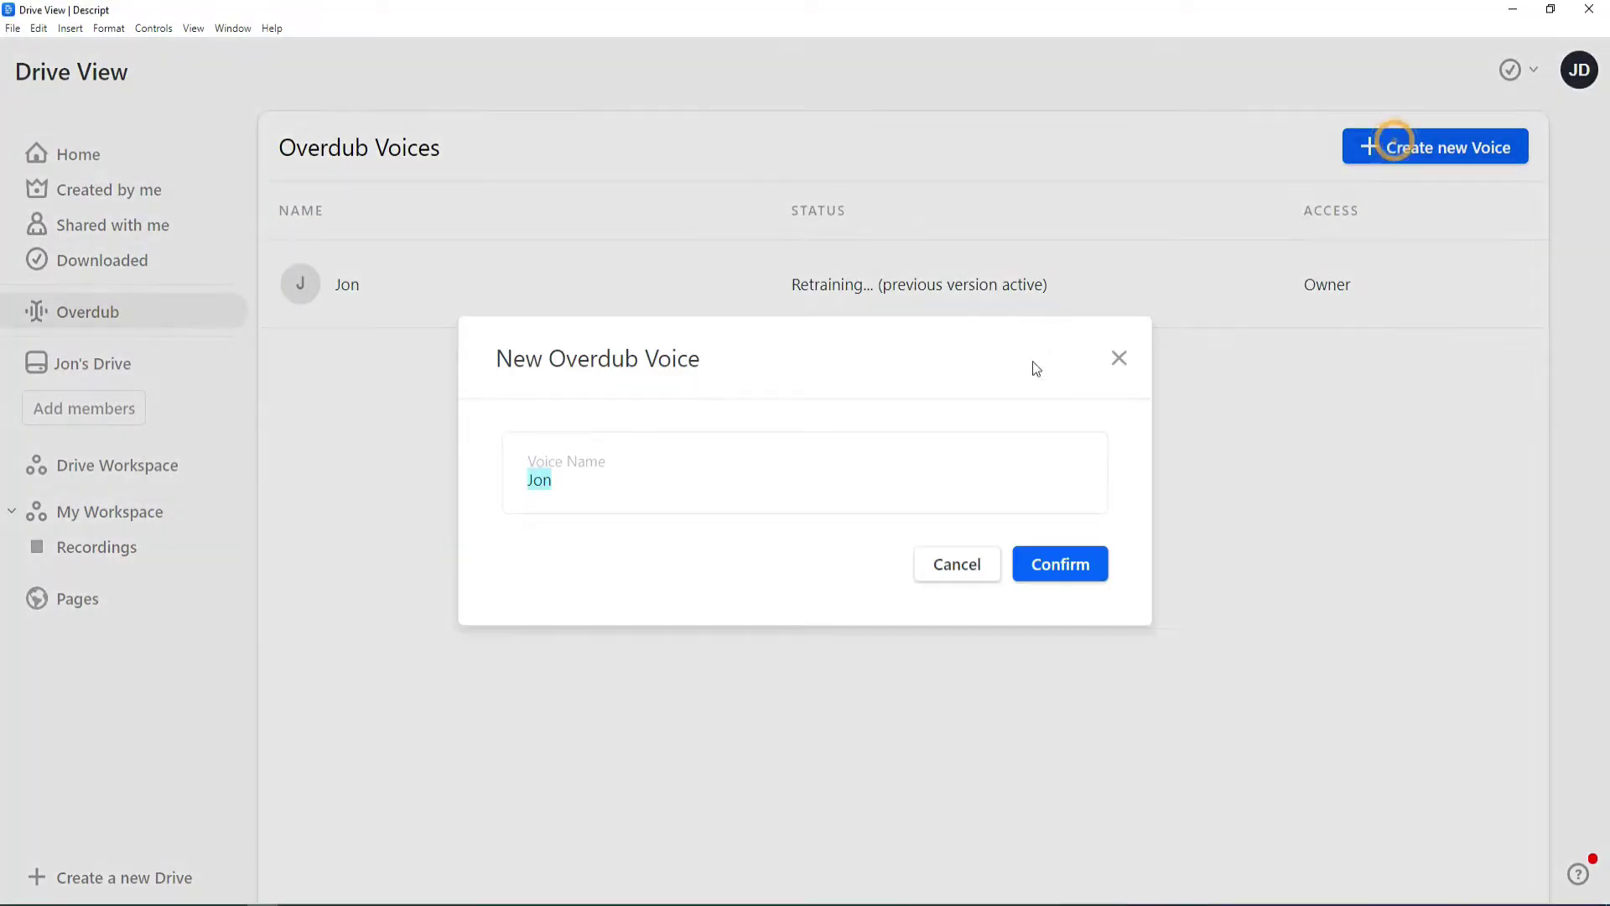
{"action": "left_click", "coordinate": [1062, 565]}
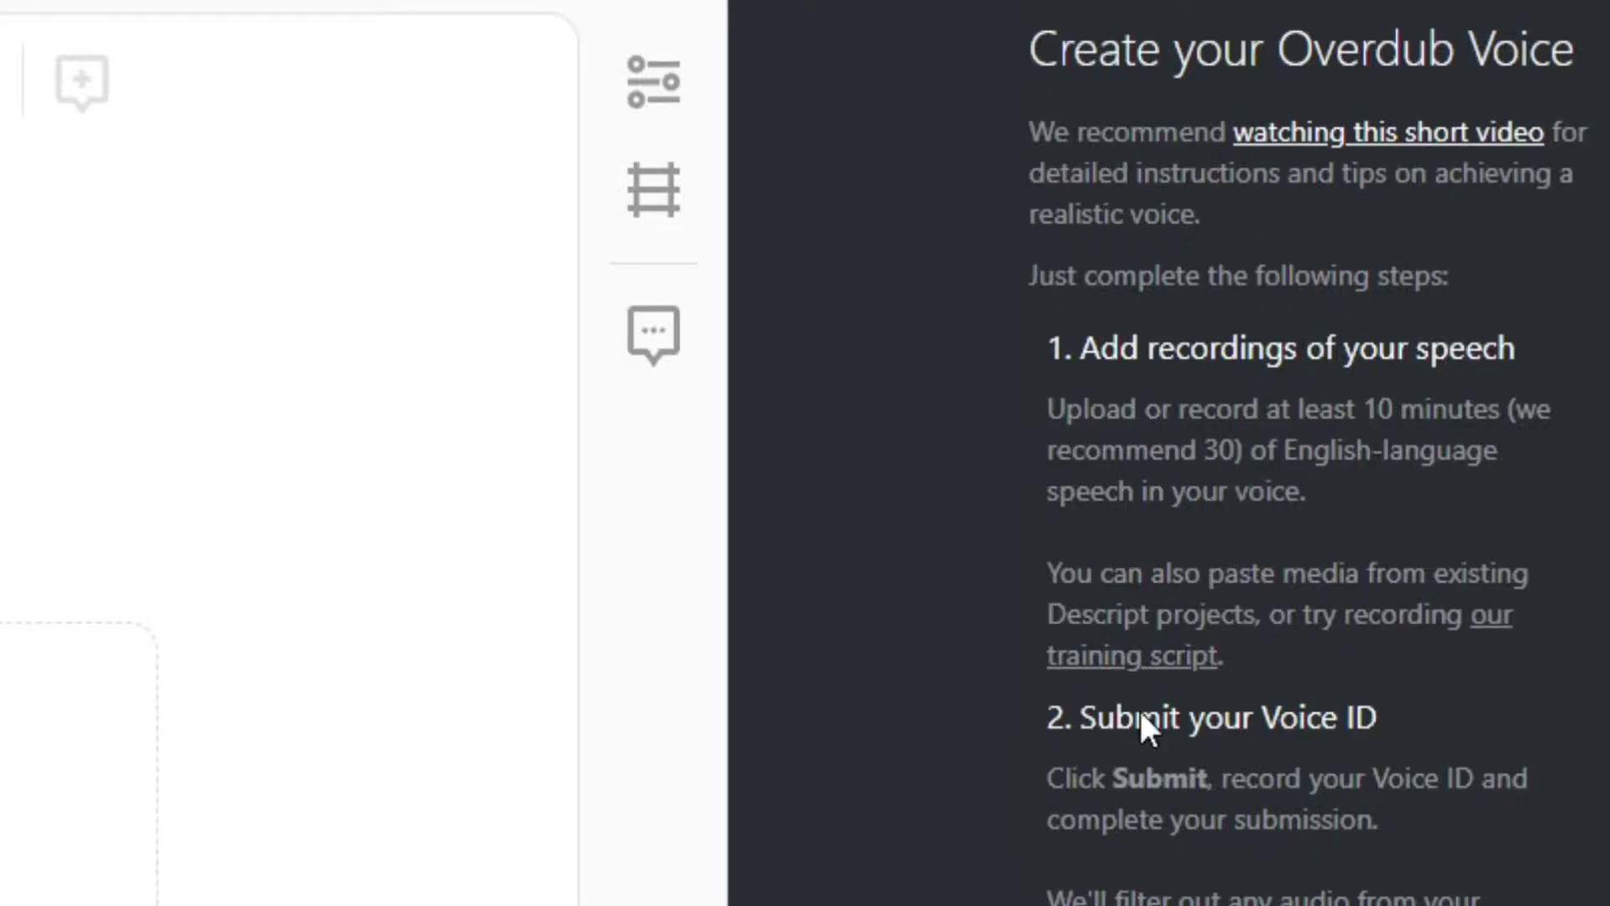
{"action": "left_click", "coordinate": [1147, 661]}
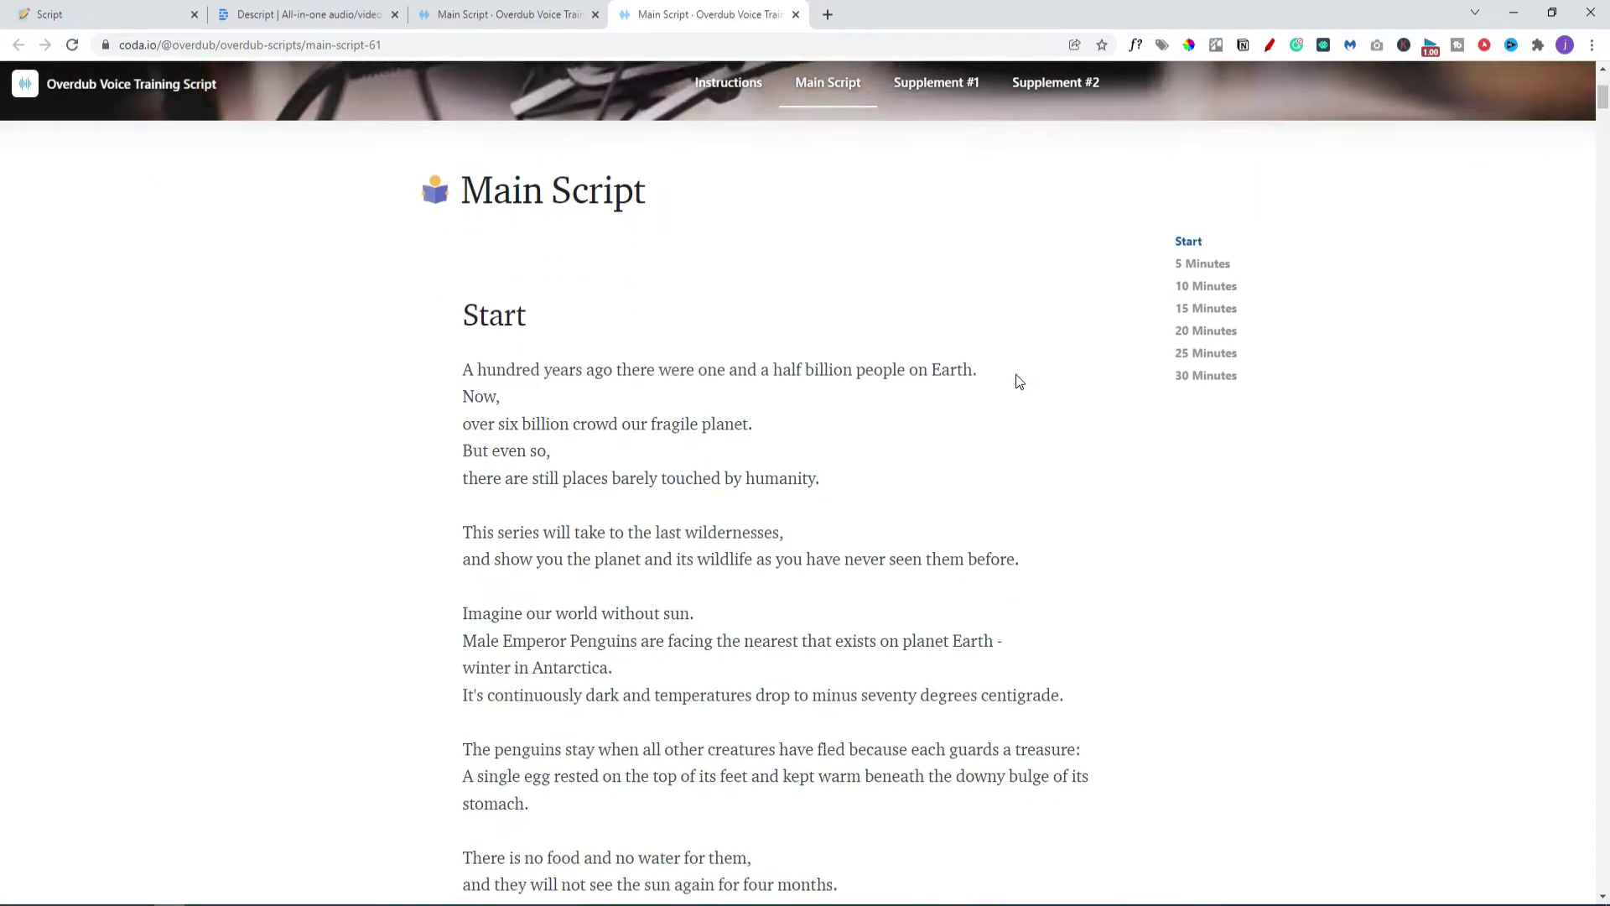
{"action": "scroll", "coordinate": [1018, 382], "scroll_direction": "down", "scroll_amount": 1}
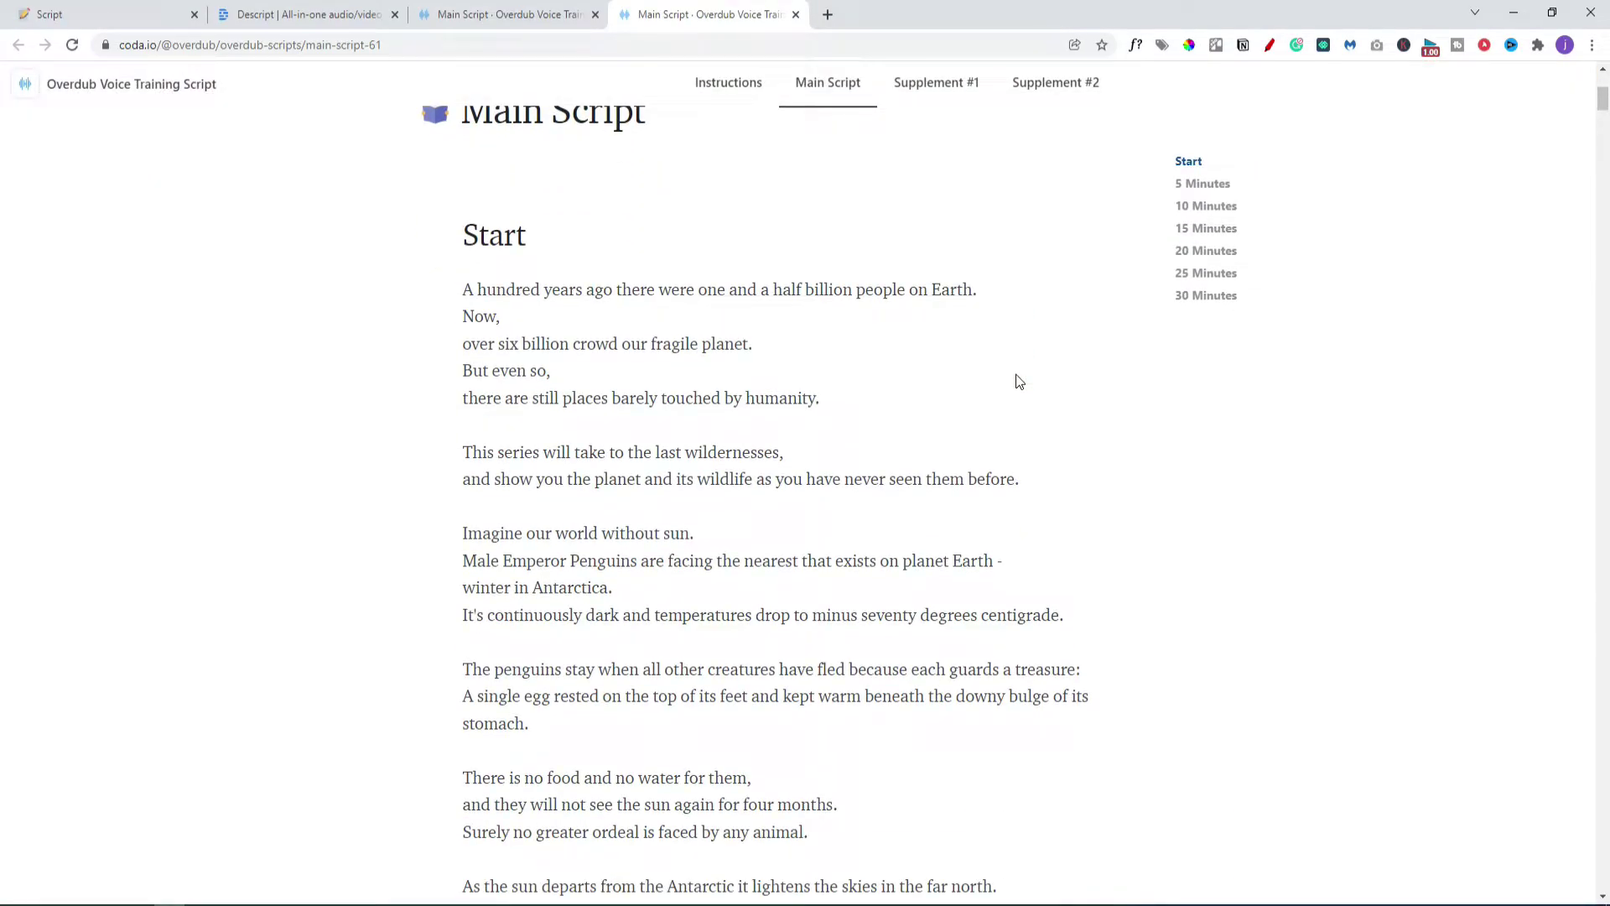
{"action": "scroll", "coordinate": [1019, 381], "scroll_direction": "down", "scroll_amount": 7}
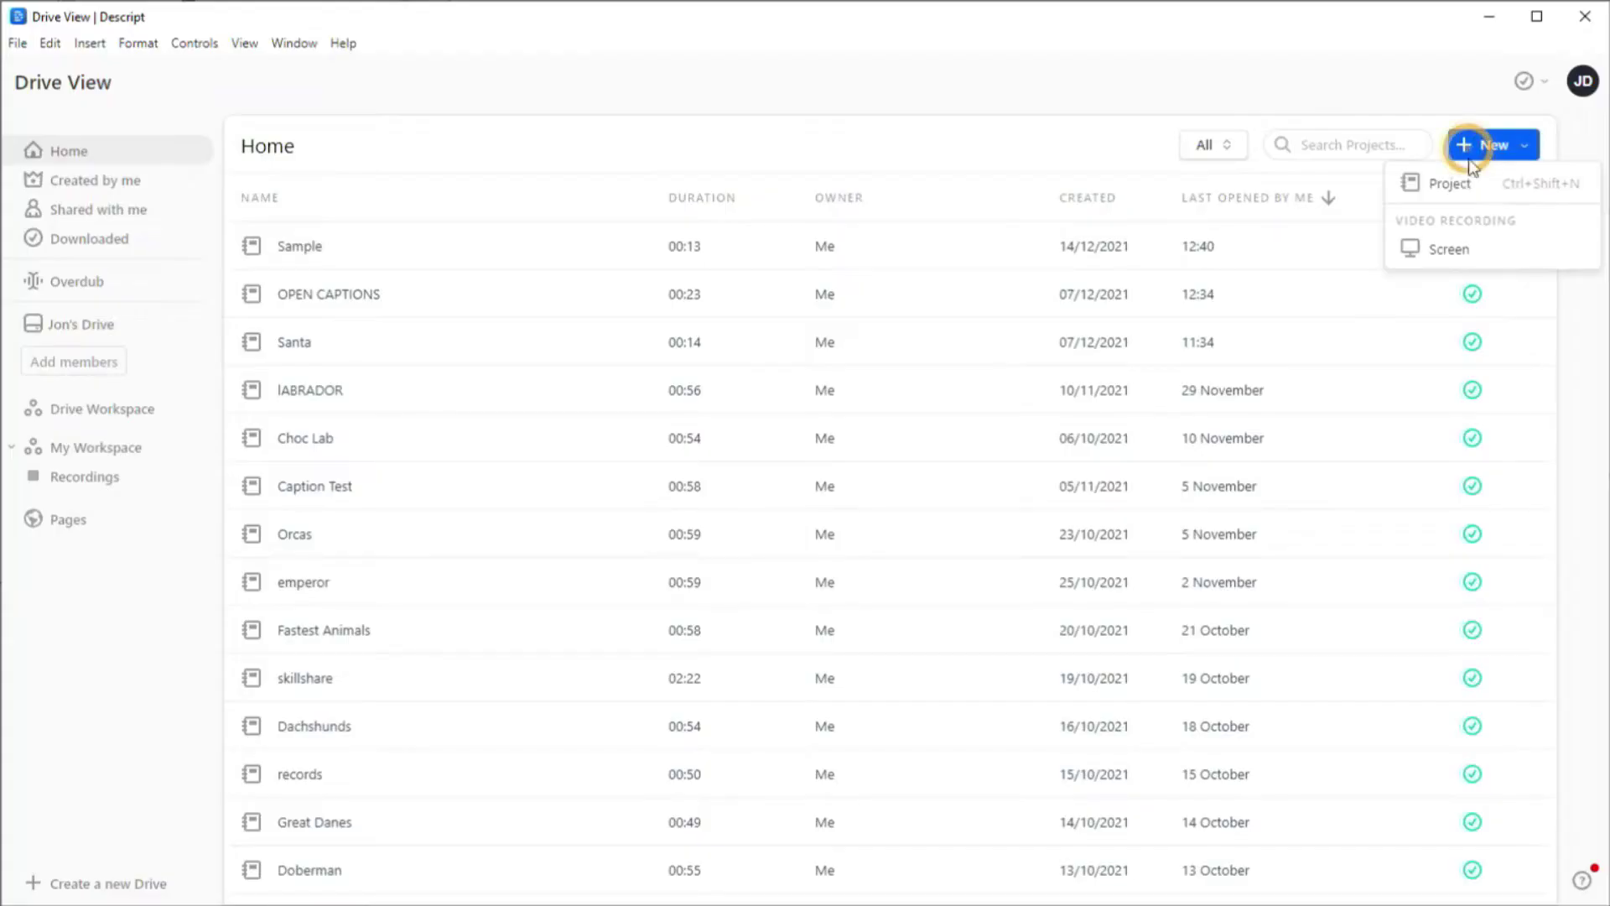
Create a new project named 'overdub example'.
{"action": "left_click", "coordinate": [1459, 178]}
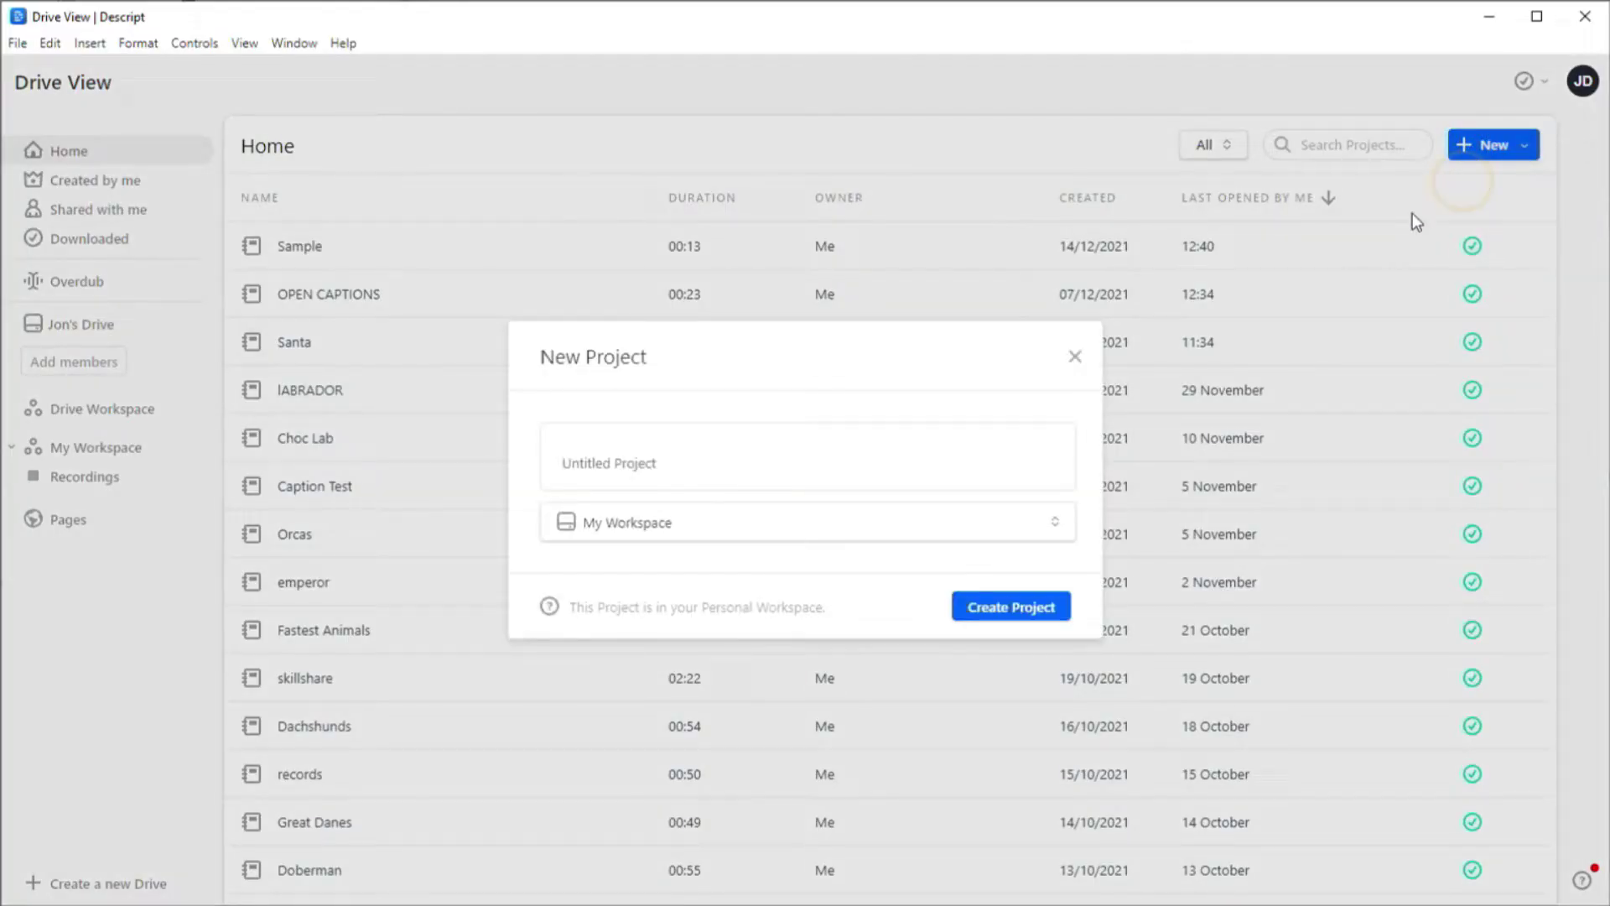
{"action": "type", "text": "overdub example"}
{"action": "left_click", "coordinate": [1010, 605]}
Add the recorded video to the project and enter the speaker's name for transcription.
{"action": "left_click_drag", "start_coordinate": [1389, 401], "coordinate": [606, 405]}
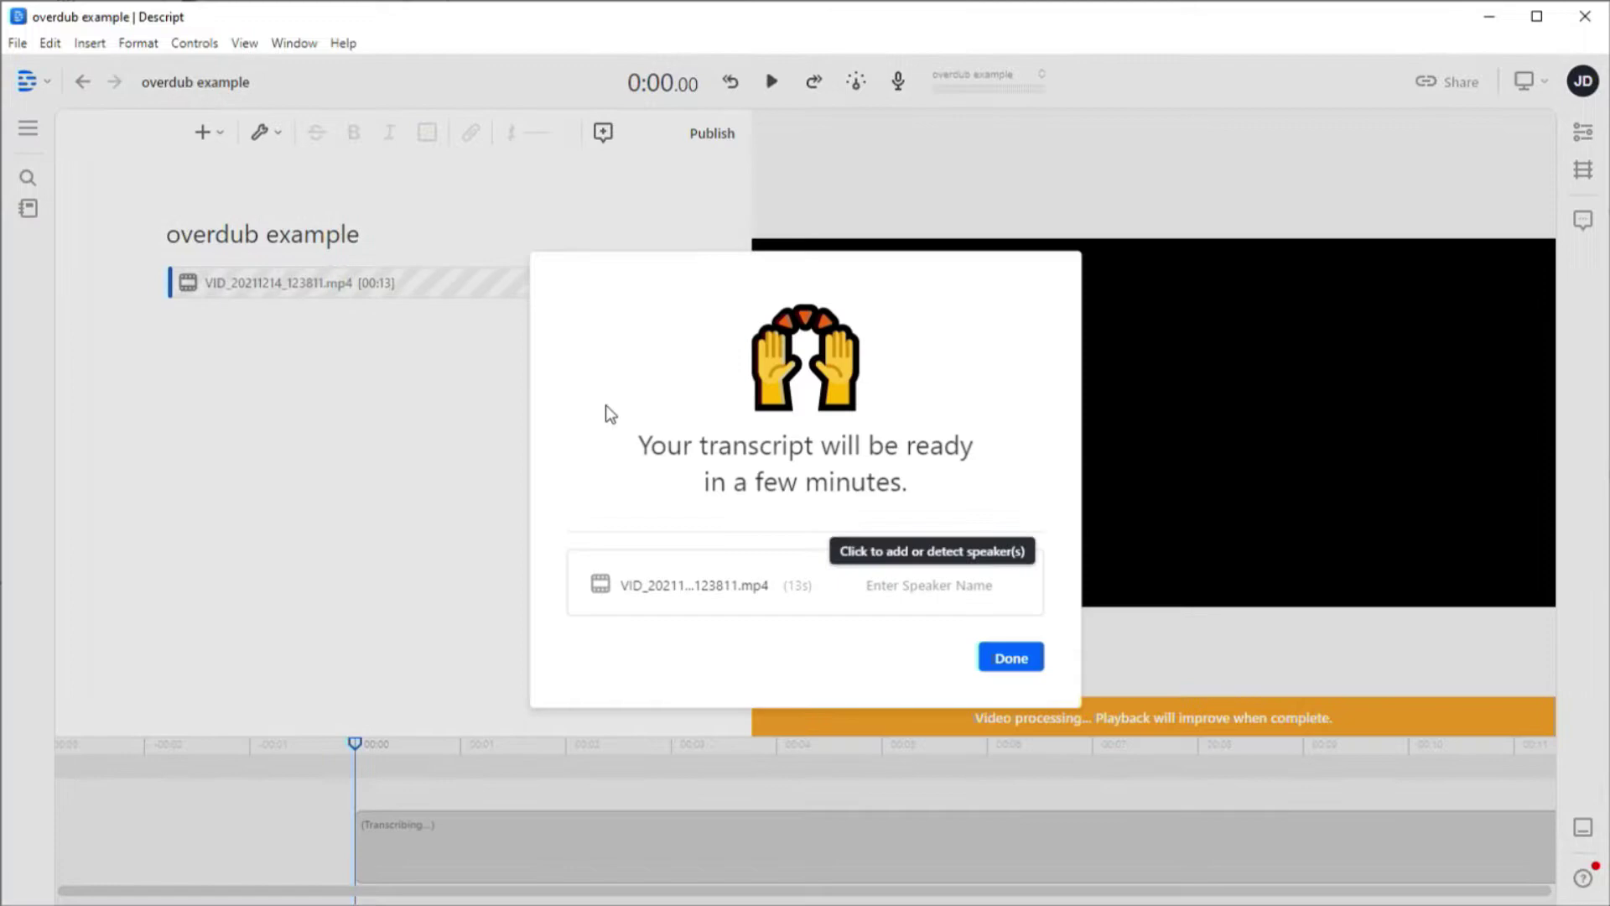
{"action": "left_click", "coordinate": [939, 584]}
{"action": "type", "text": "Jon"}
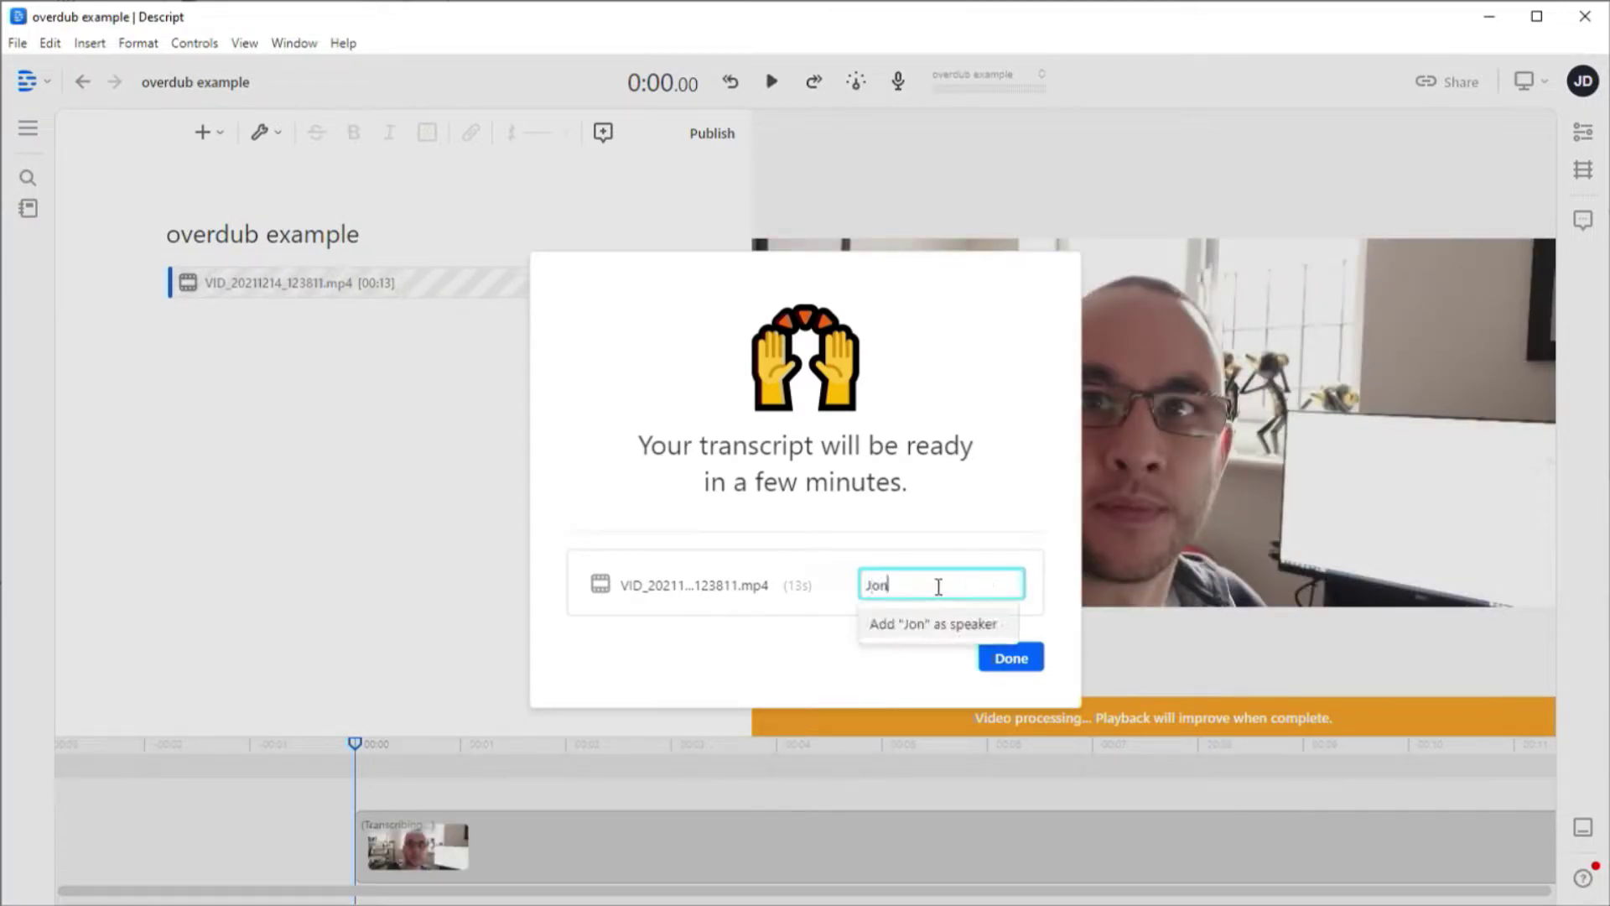
{"action": "left_click", "coordinate": [944, 617]}
{"action": "left_click", "coordinate": [1015, 662]}
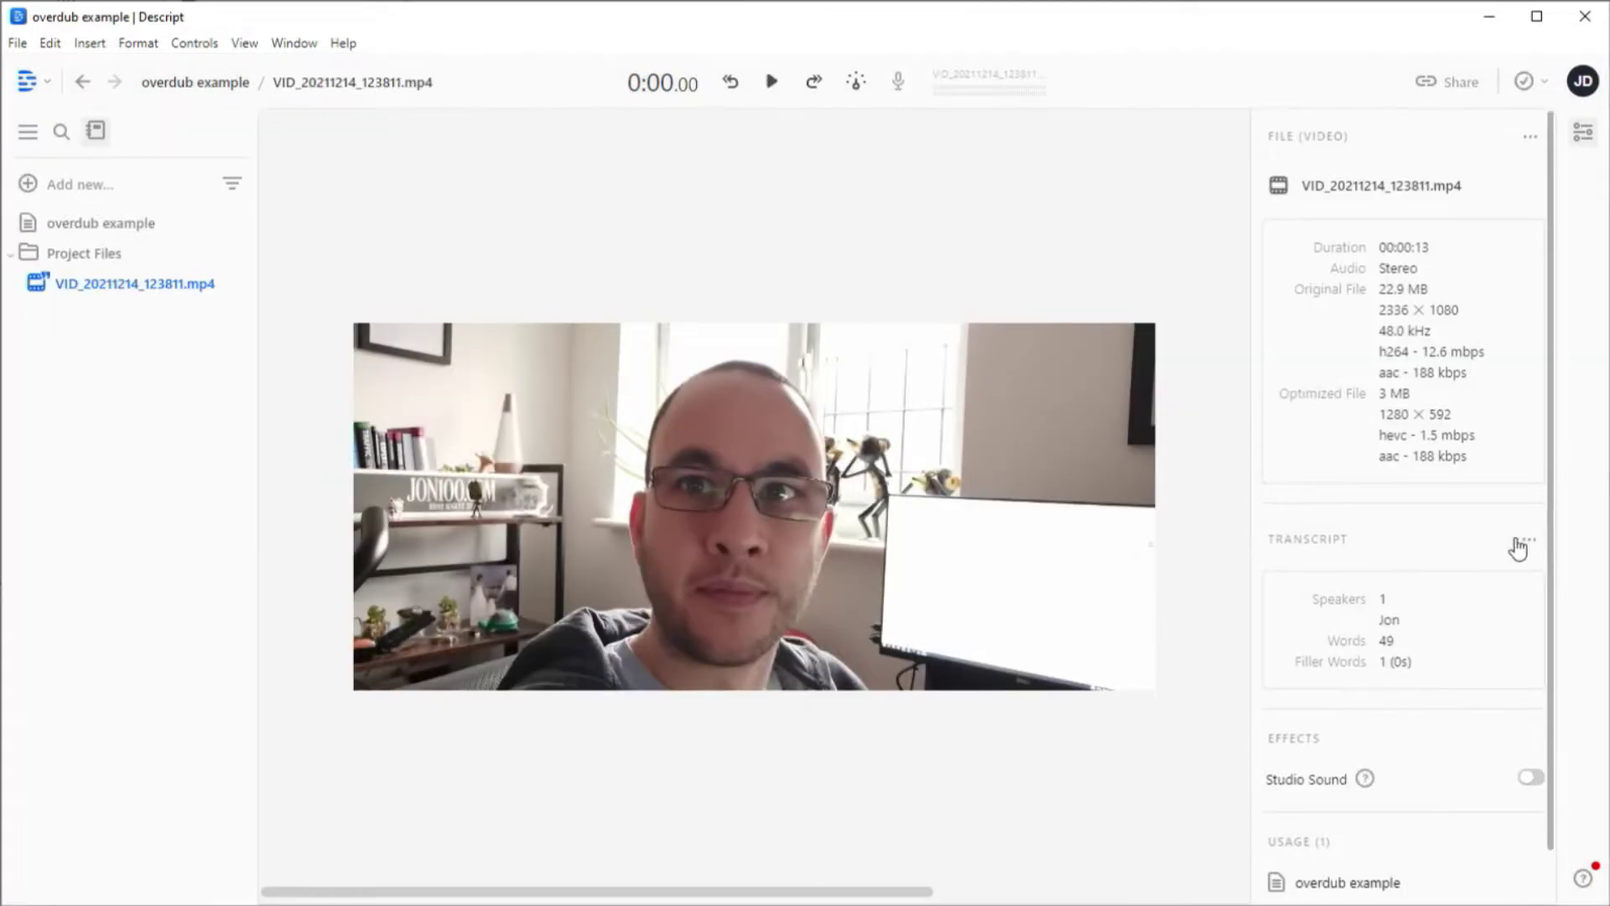
Decline the paid White Glove transcription offer.
{"action": "left_click", "coordinate": [1519, 546]}
{"action": "left_click", "coordinate": [1420, 633]}
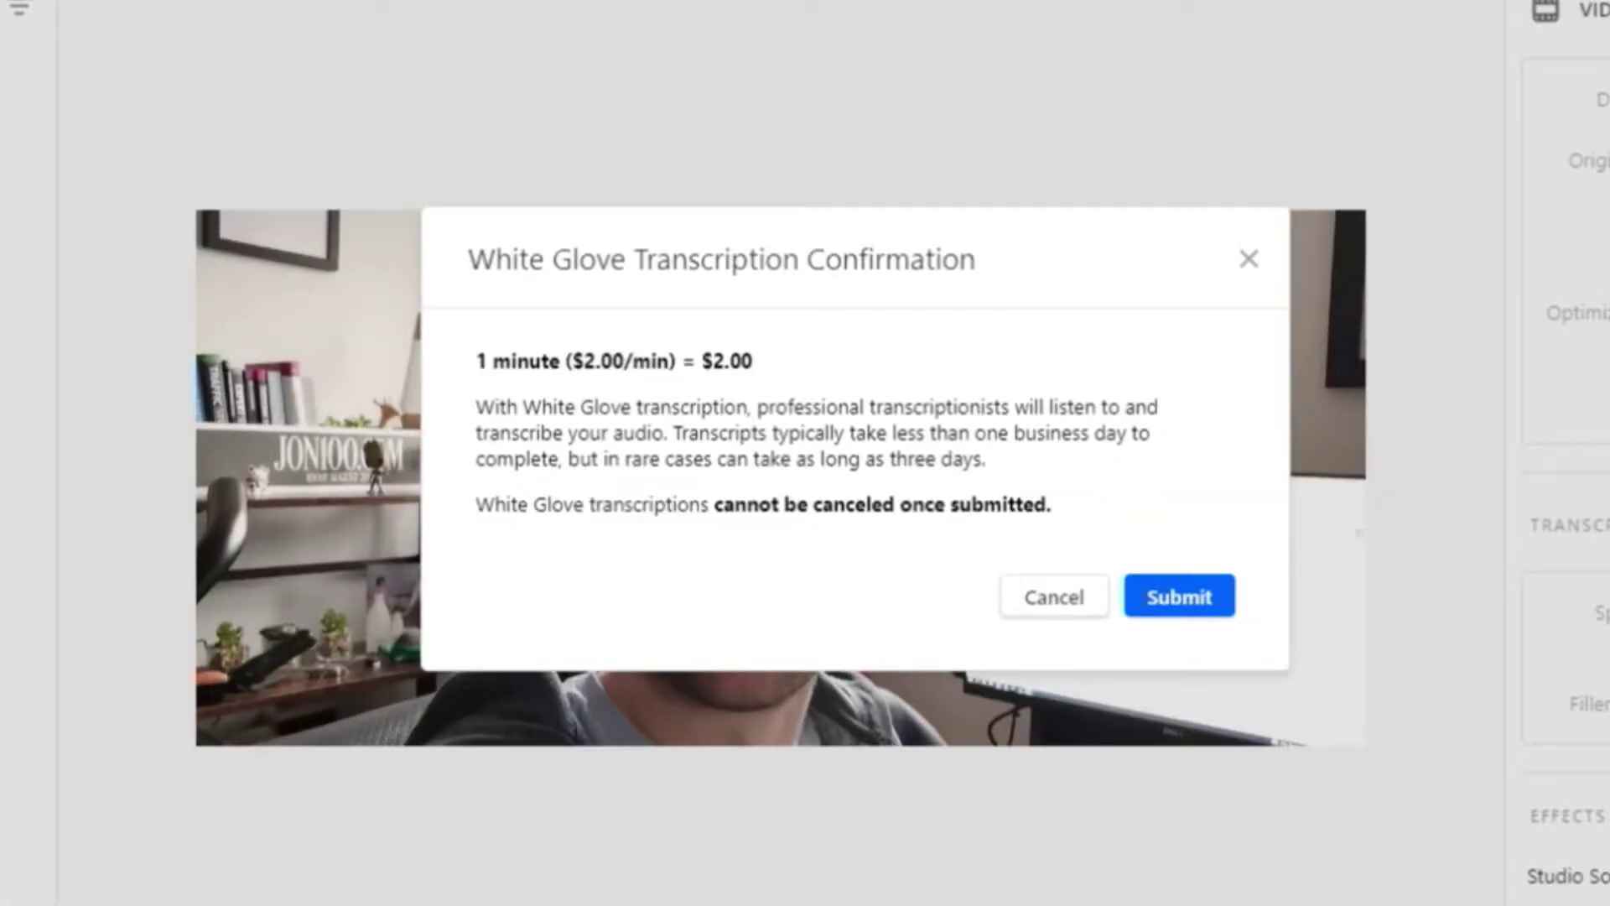
{"action": "left_click", "coordinate": [1053, 600]}
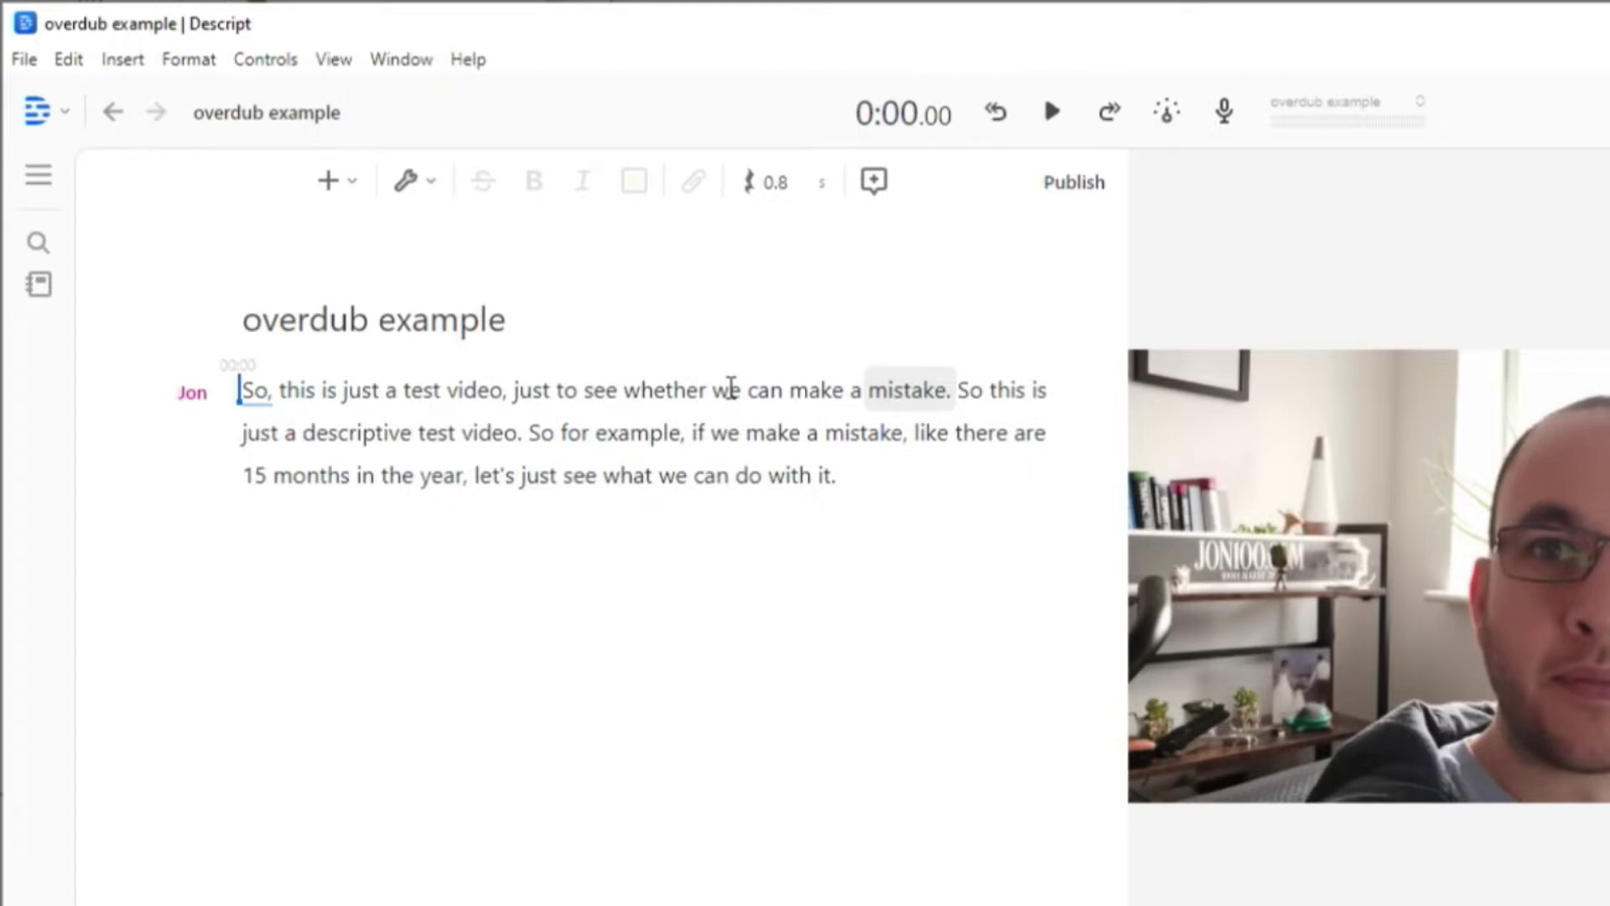
Assign the speaker's own cloned Overdub voice in the speaker settings.
{"action": "left_click", "coordinate": [198, 396]}
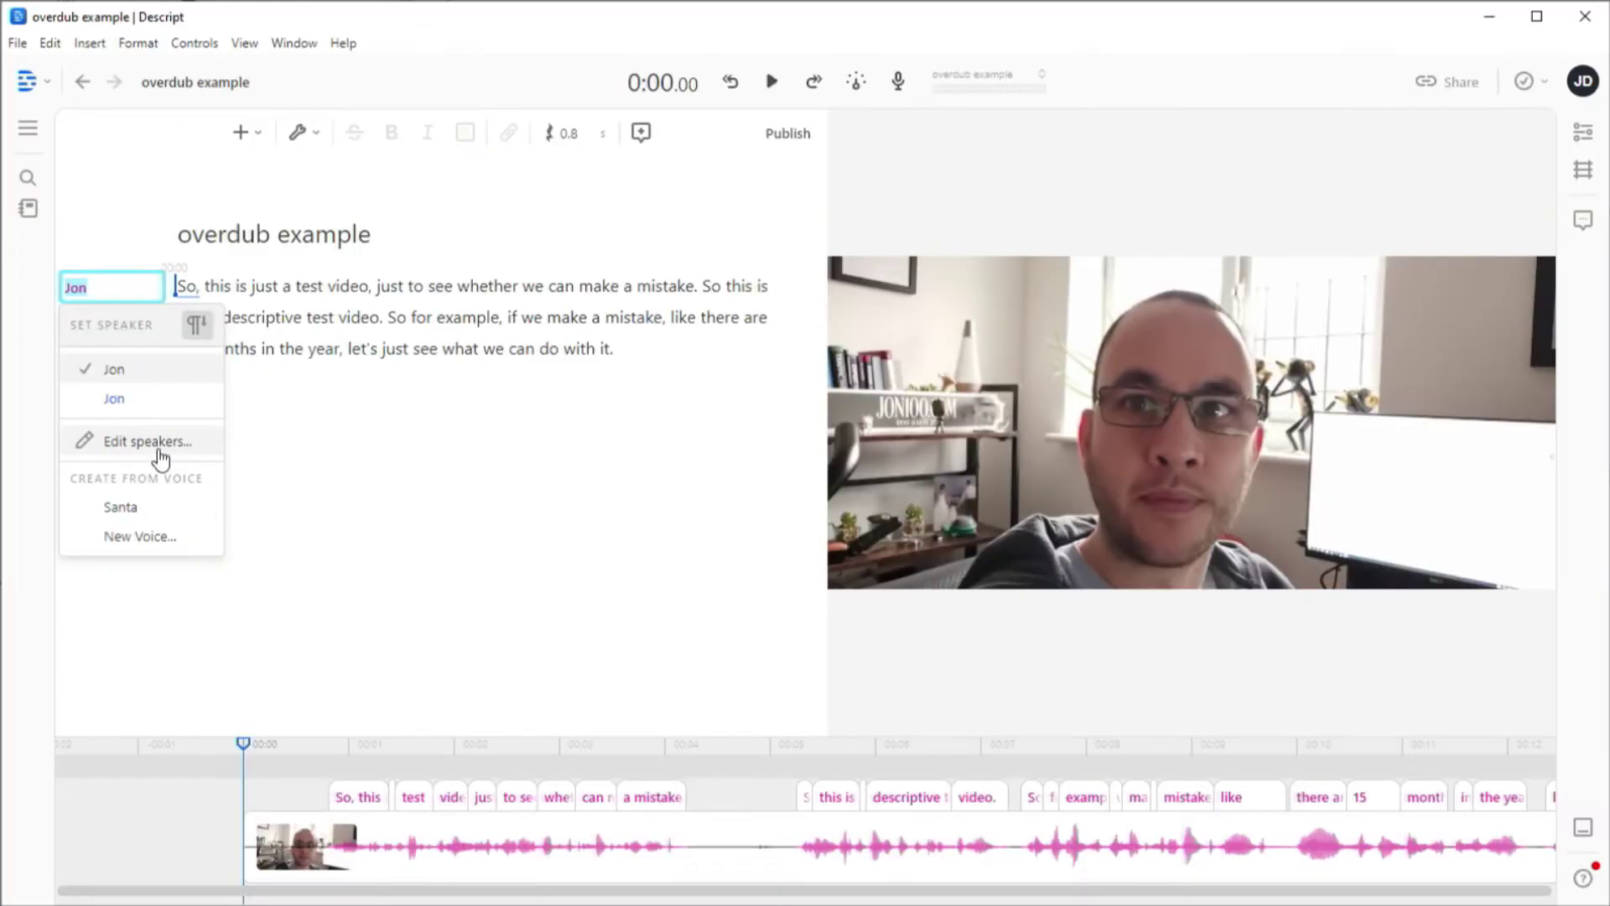
{"action": "left_click", "coordinate": [213, 604]}
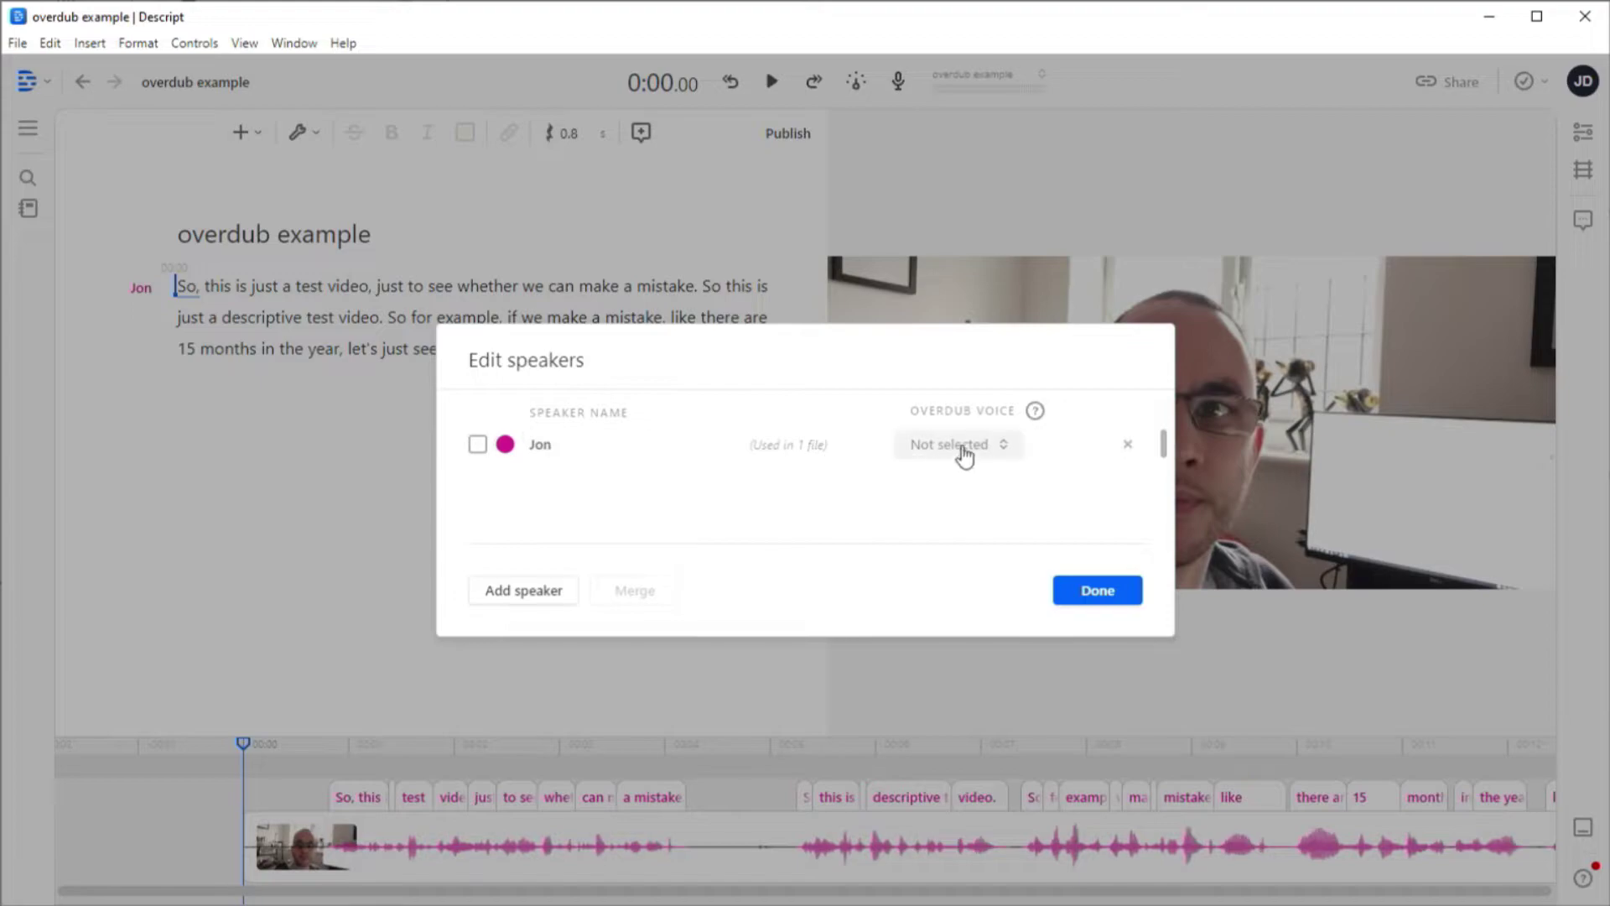
{"action": "left_click", "coordinate": [959, 445]}
{"action": "left_click", "coordinate": [956, 482]}
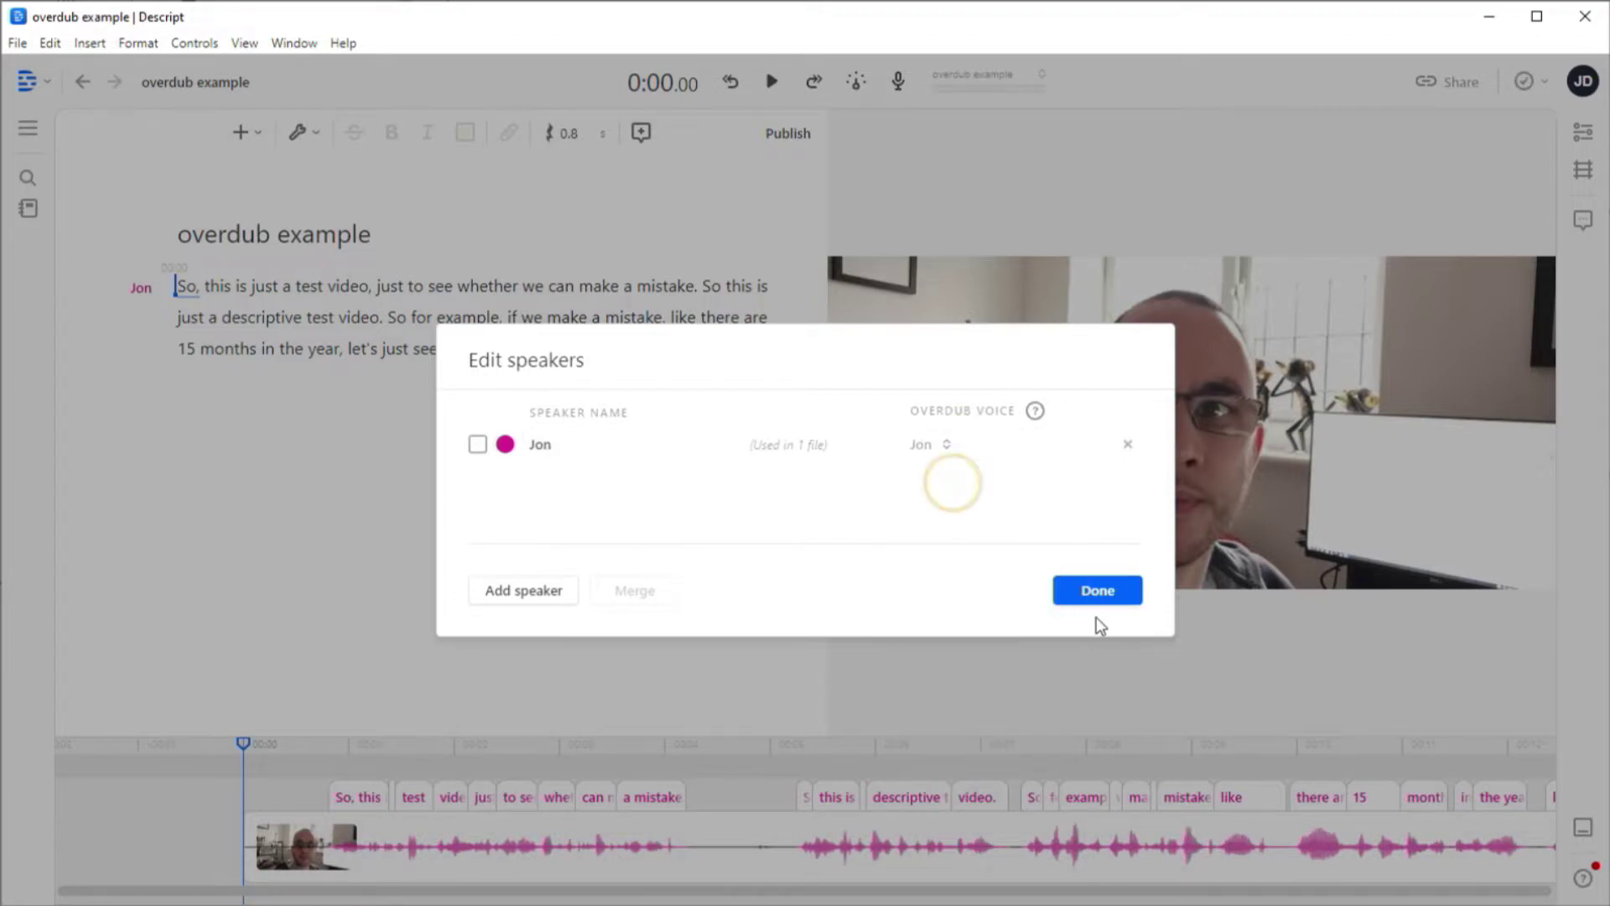
{"action": "left_click", "coordinate": [1098, 591]}
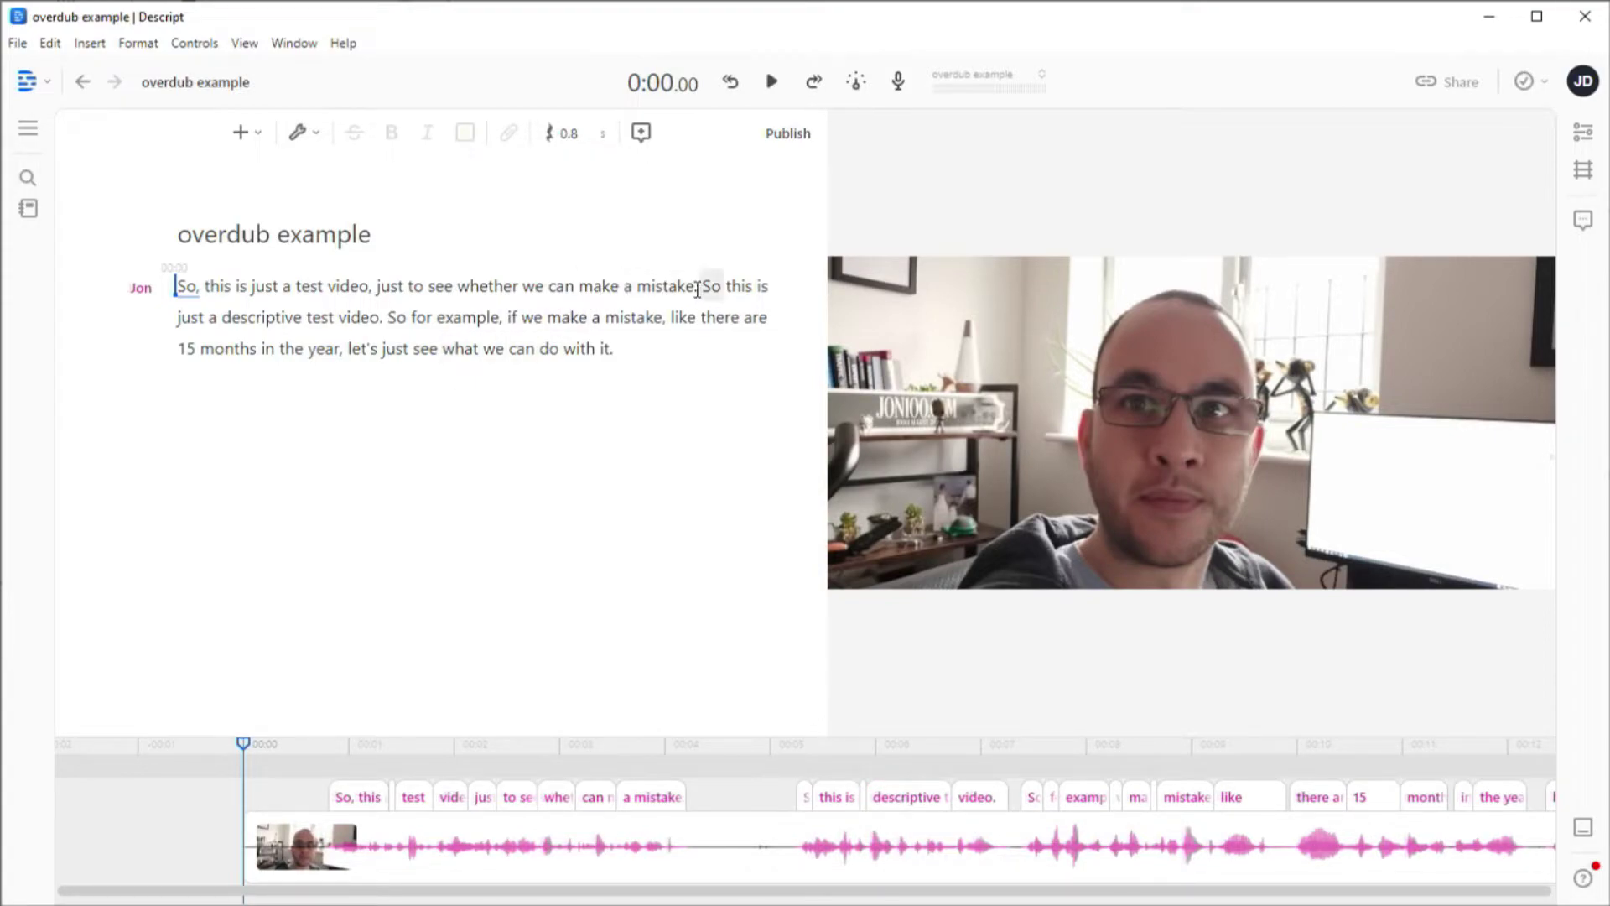
Select and delete the transcript's opening sentence.
{"action": "left_click_drag", "start_coordinate": [697, 289], "coordinate": [184, 279]}
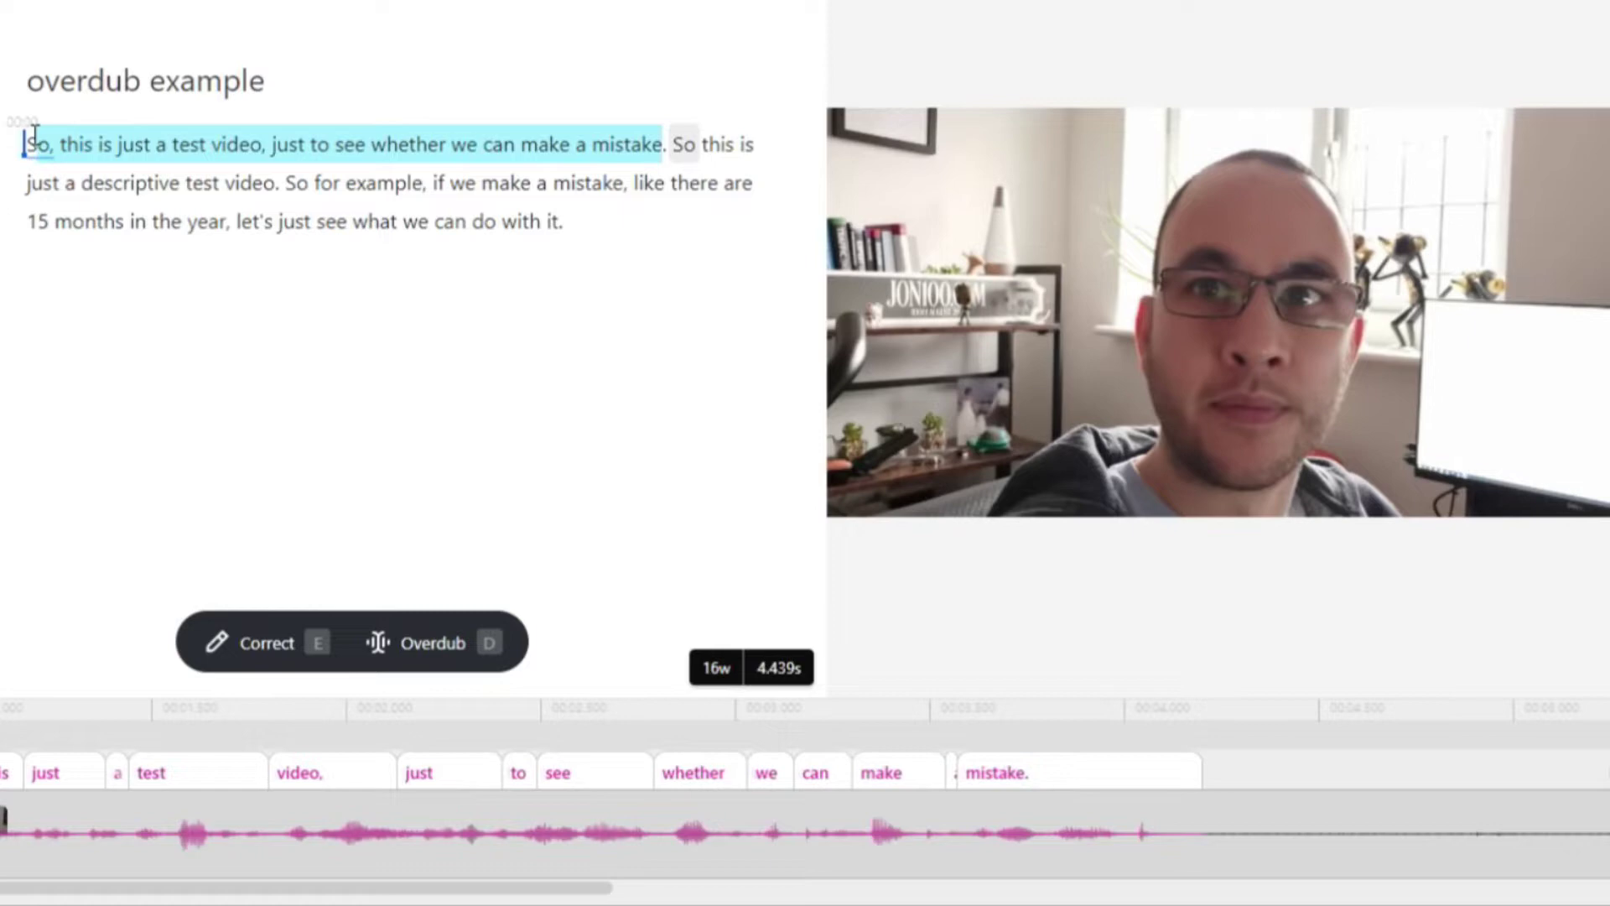
{"action": "left_click_drag", "start_coordinate": [34, 134], "coordinate": [29, 137]}
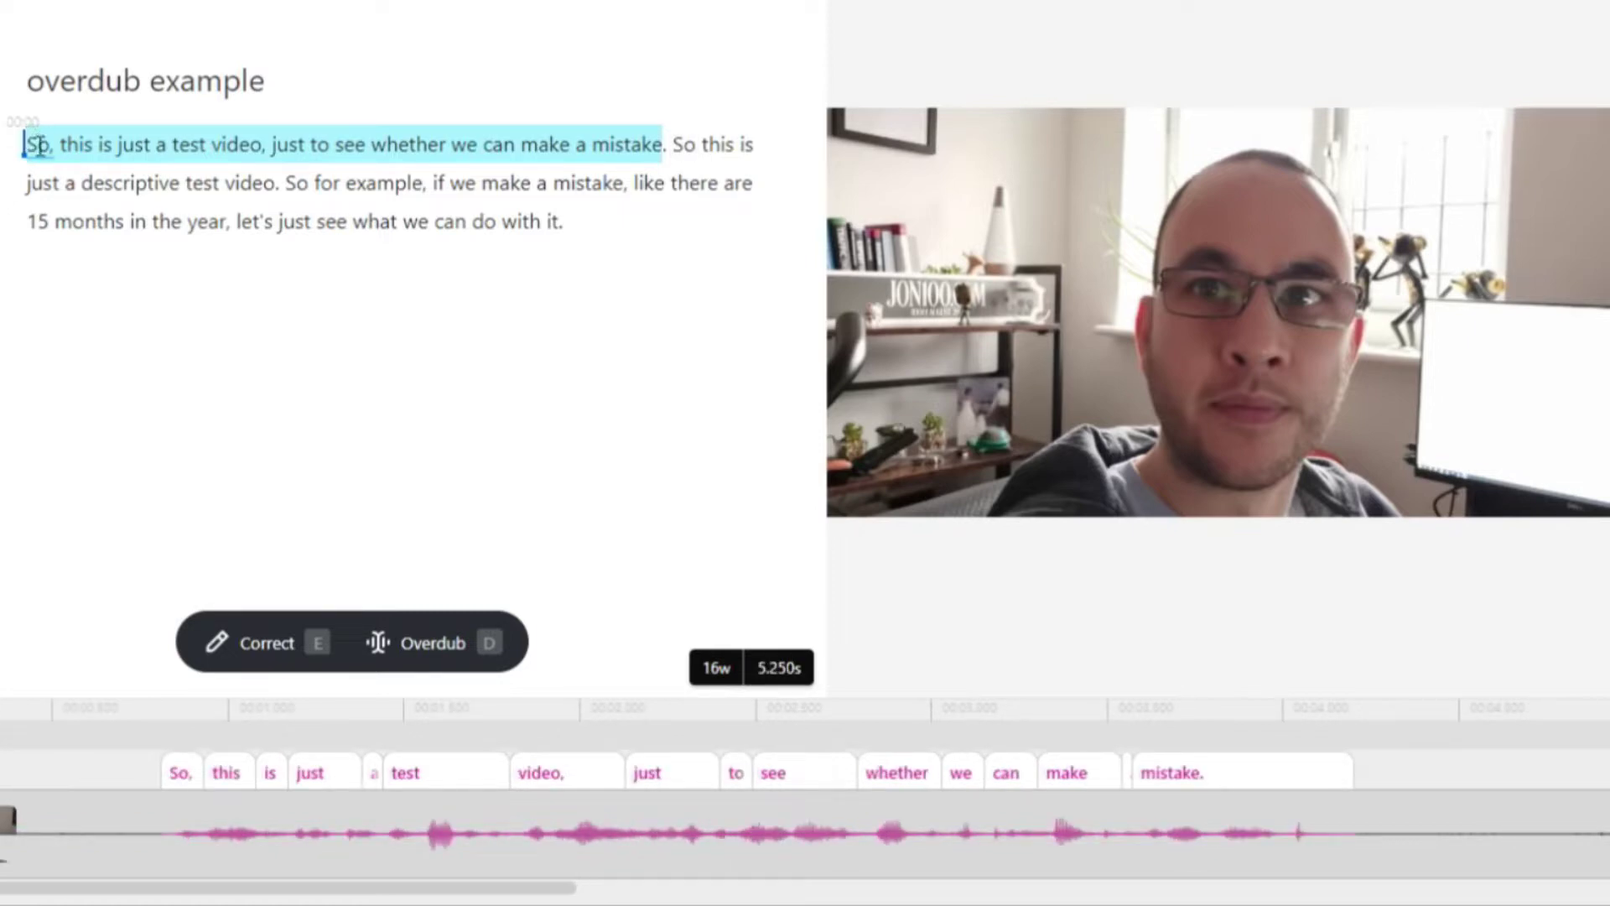
{"action": "key", "text": "BackSpace"}
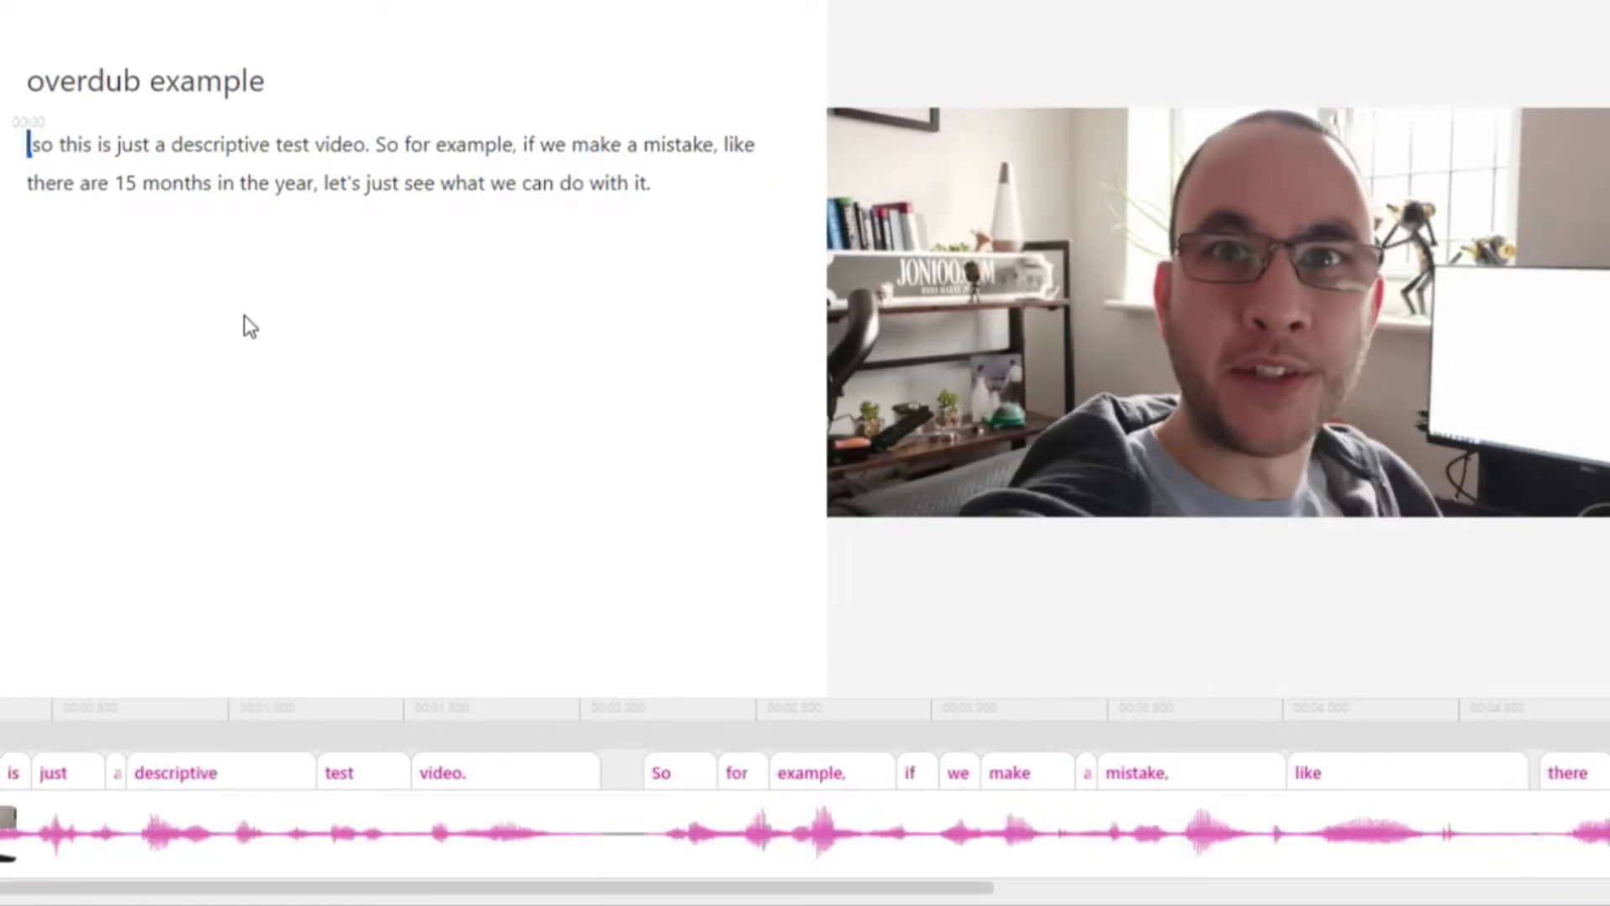
{"action": "key", "text": "ctrl+shift+Right"}
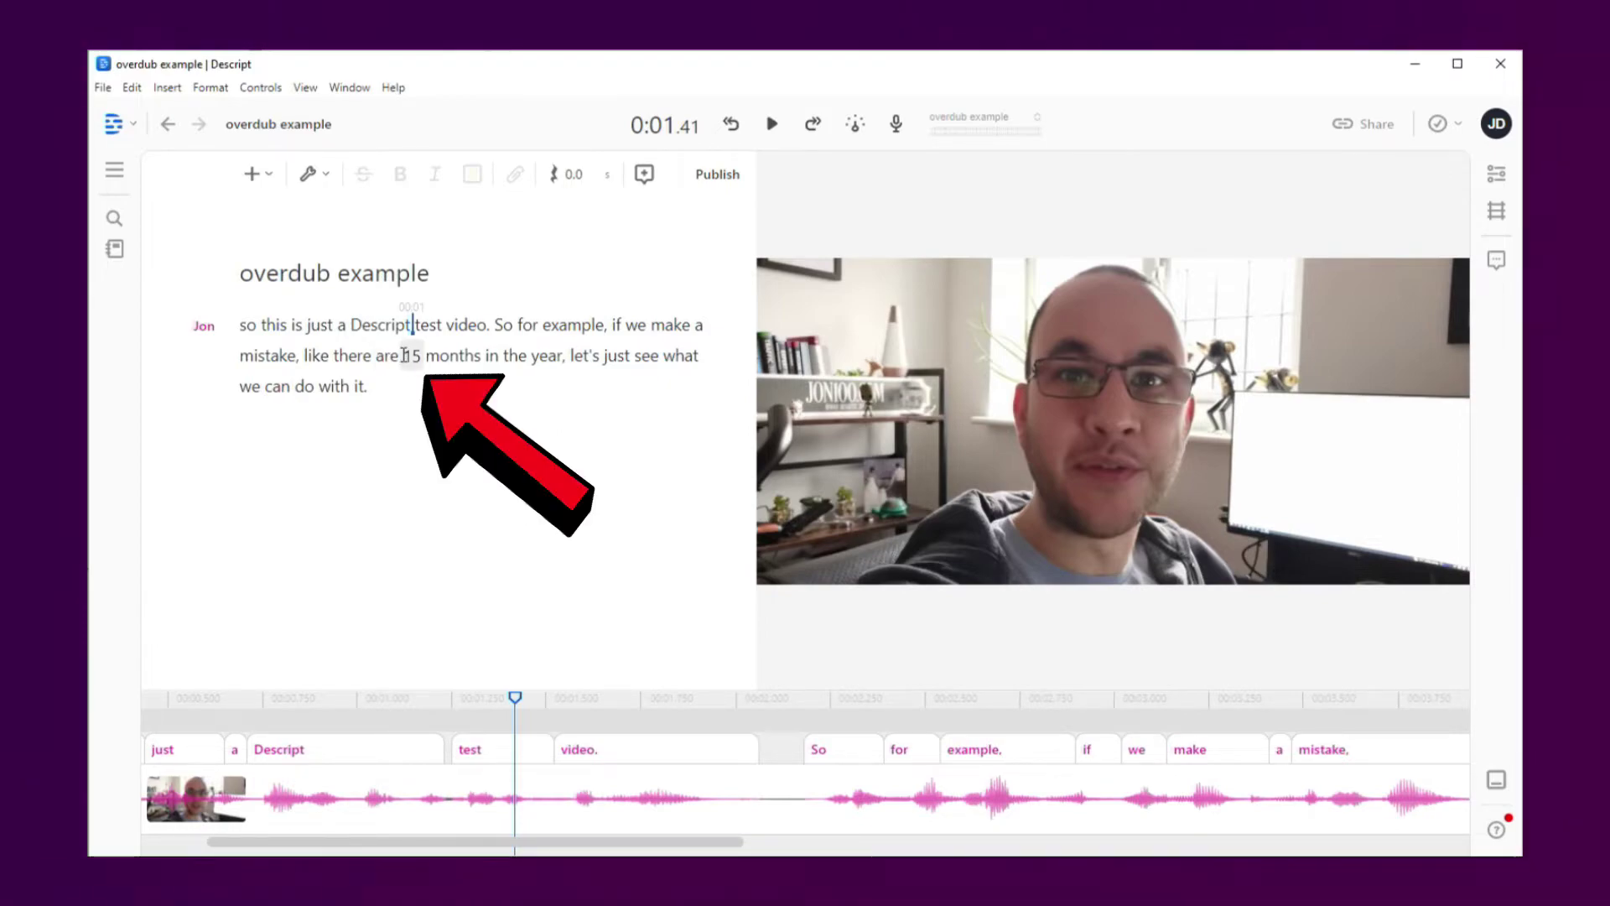
Replace the spoken '15' with an Overdub-generated '12' in the speaker's voice.
{"action": "left_click_drag", "start_coordinate": [402, 356], "coordinate": [424, 355]}
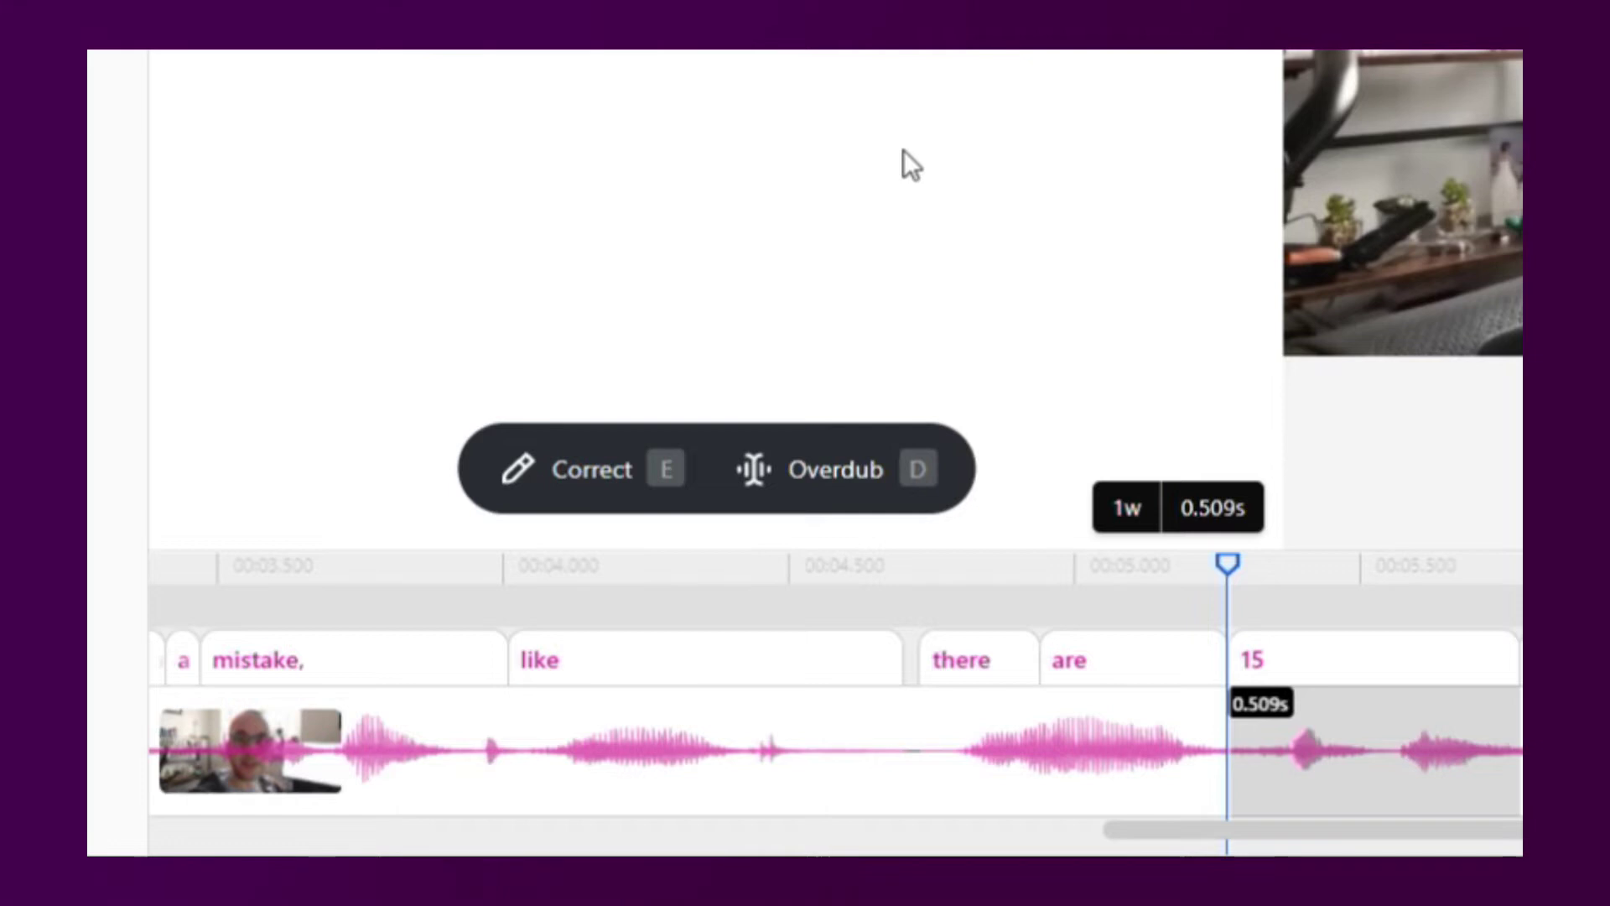
{"action": "key", "text": "d"}
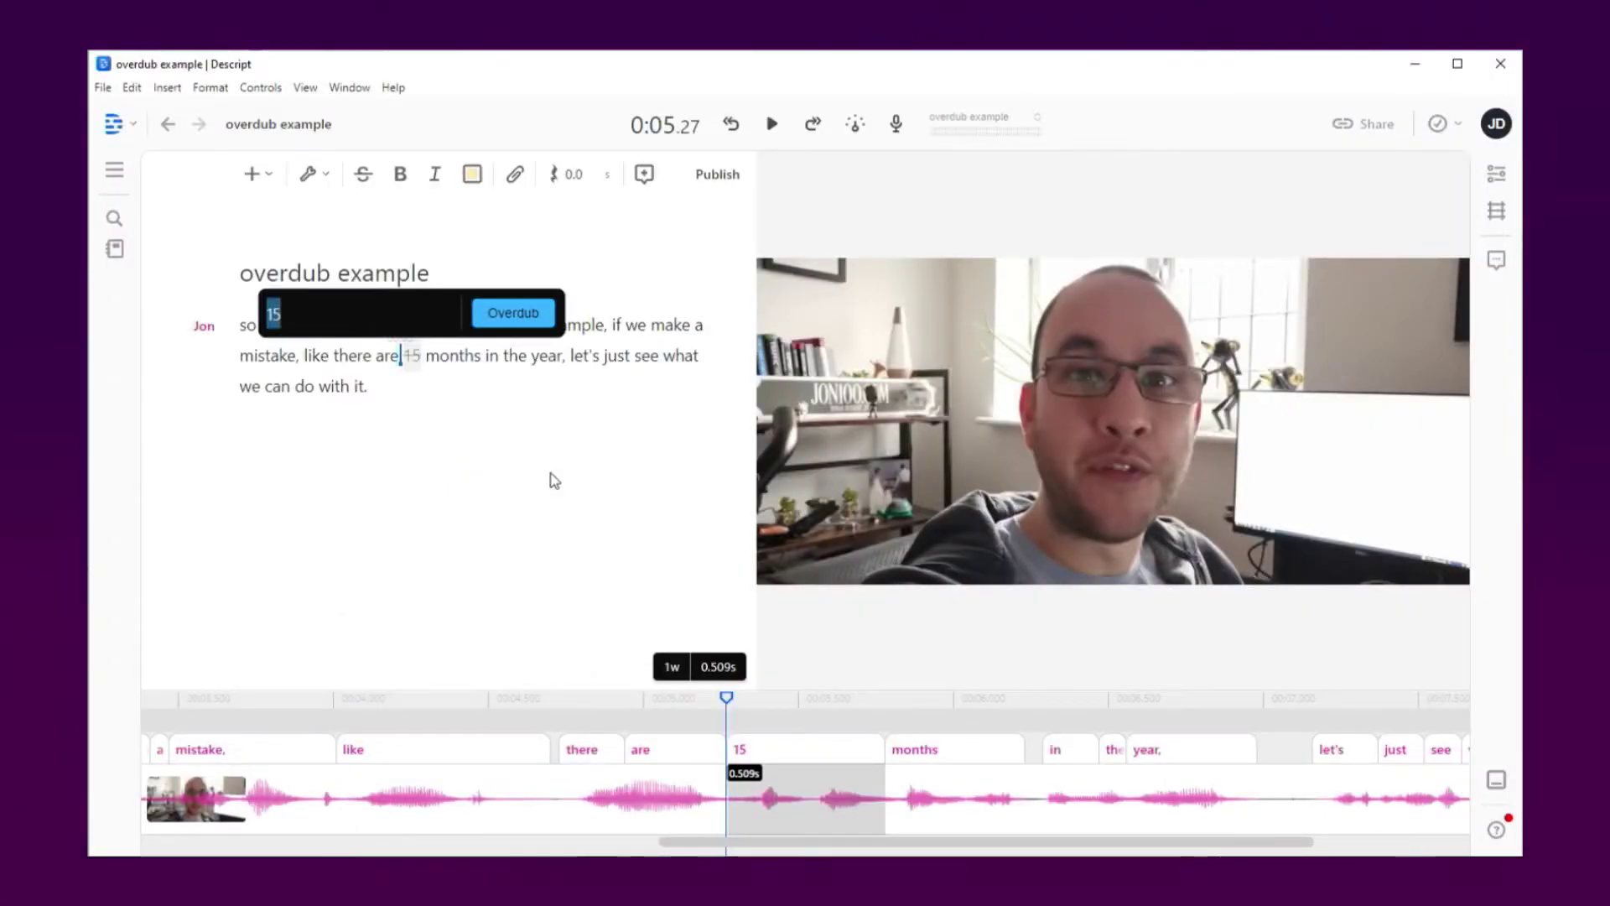
{"action": "type", "text": "12"}
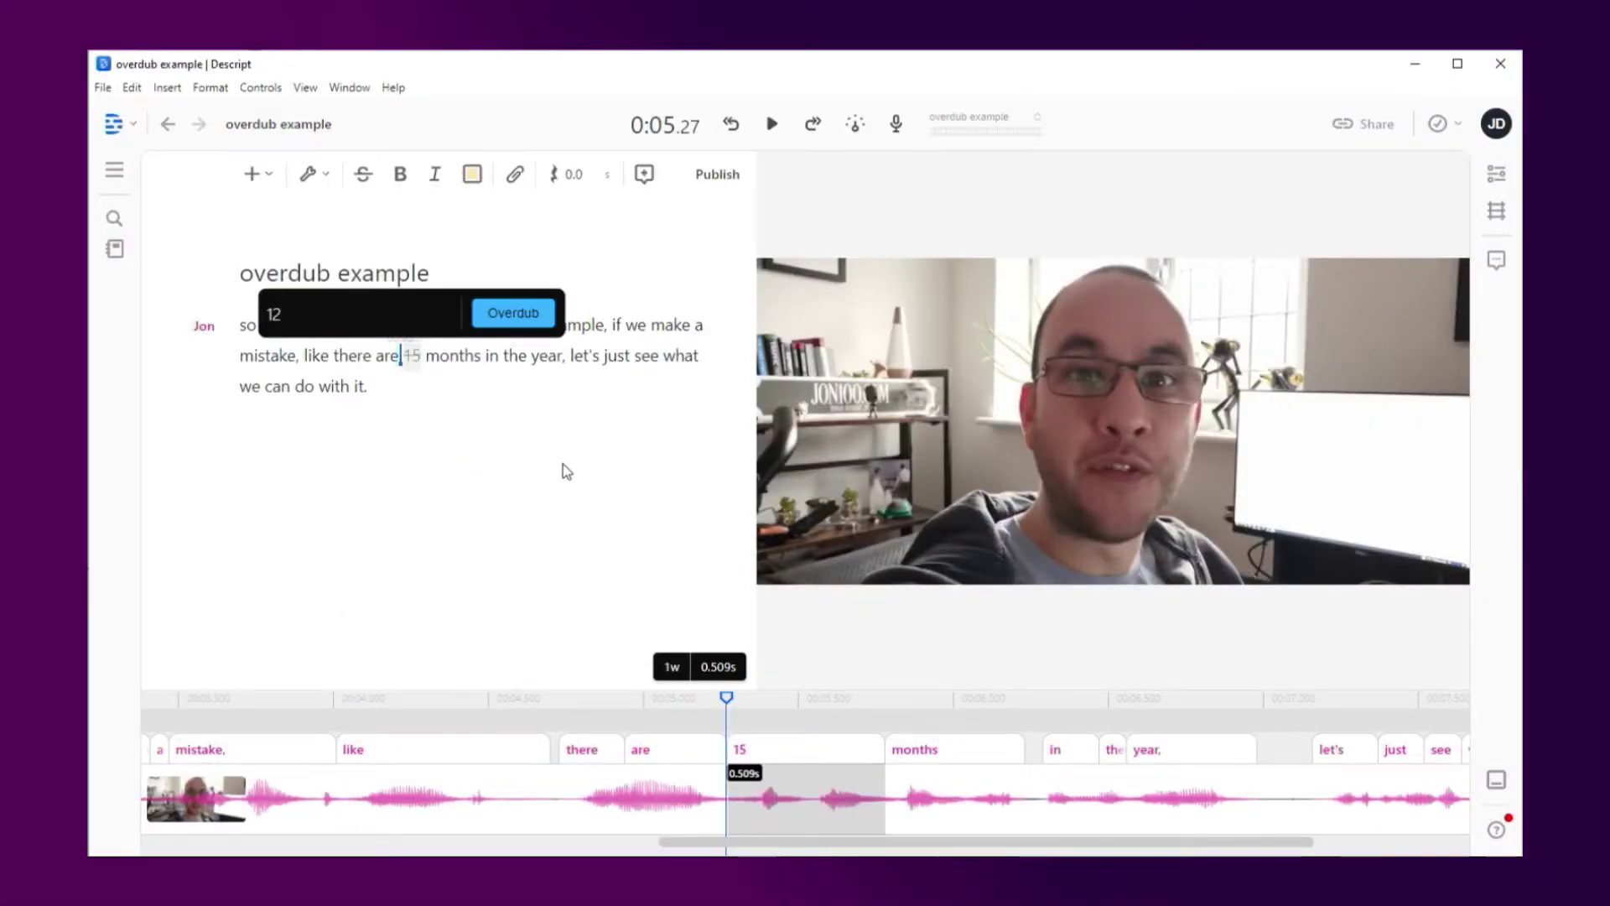
{"action": "left_click", "coordinate": [521, 316]}
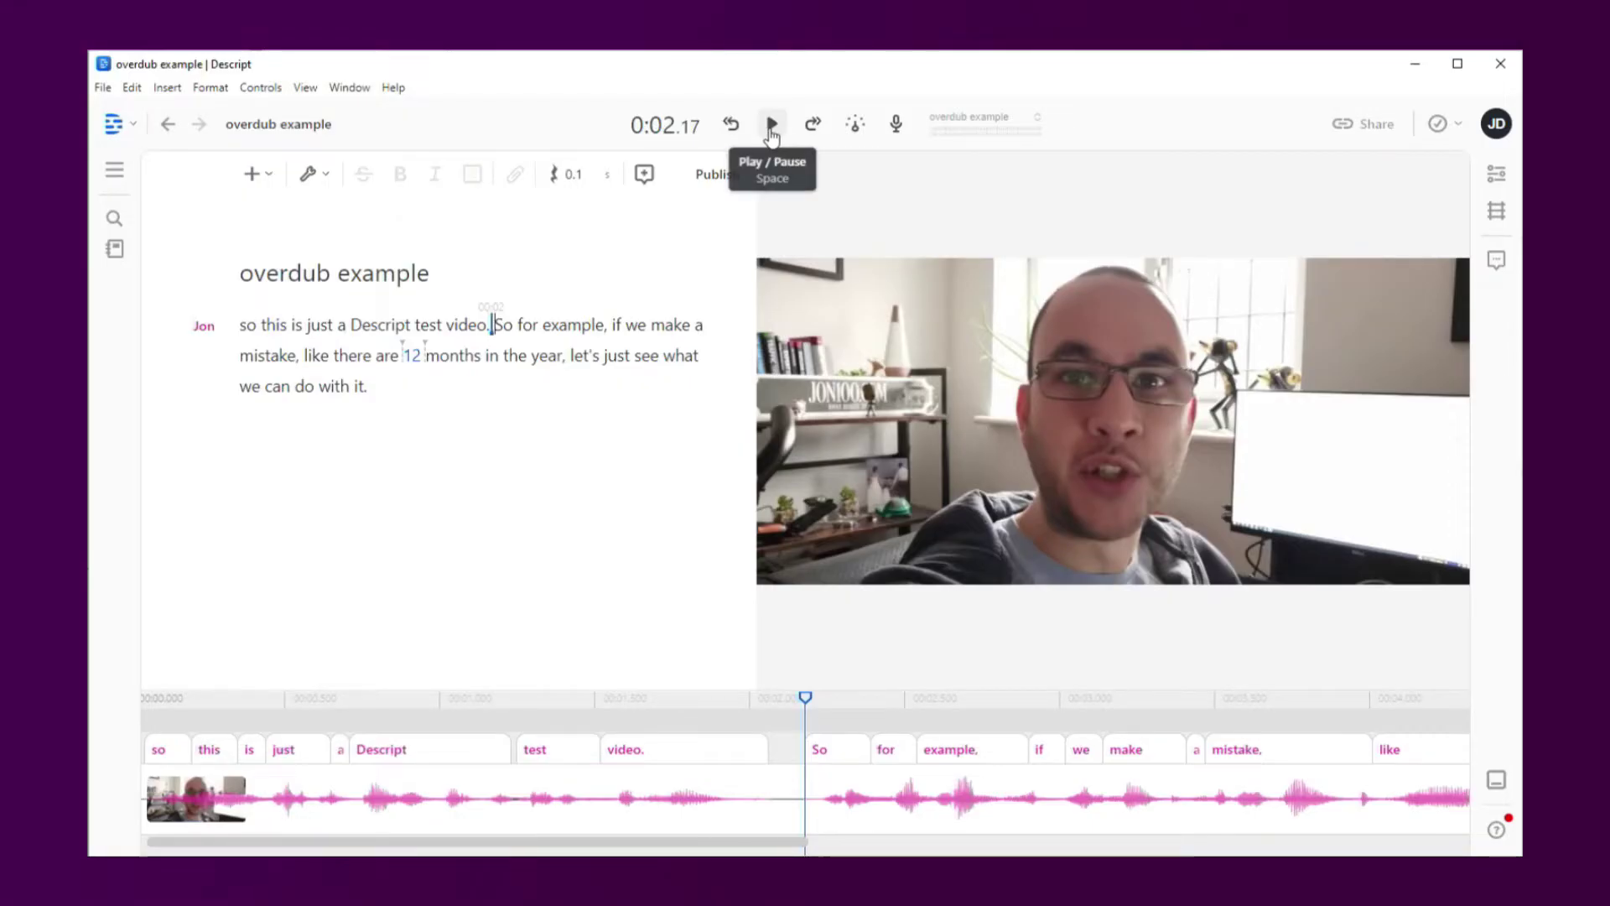
Play back the corrected sentence, then play the Orcas project's narration.
{"action": "left_click", "coordinate": [772, 126]}
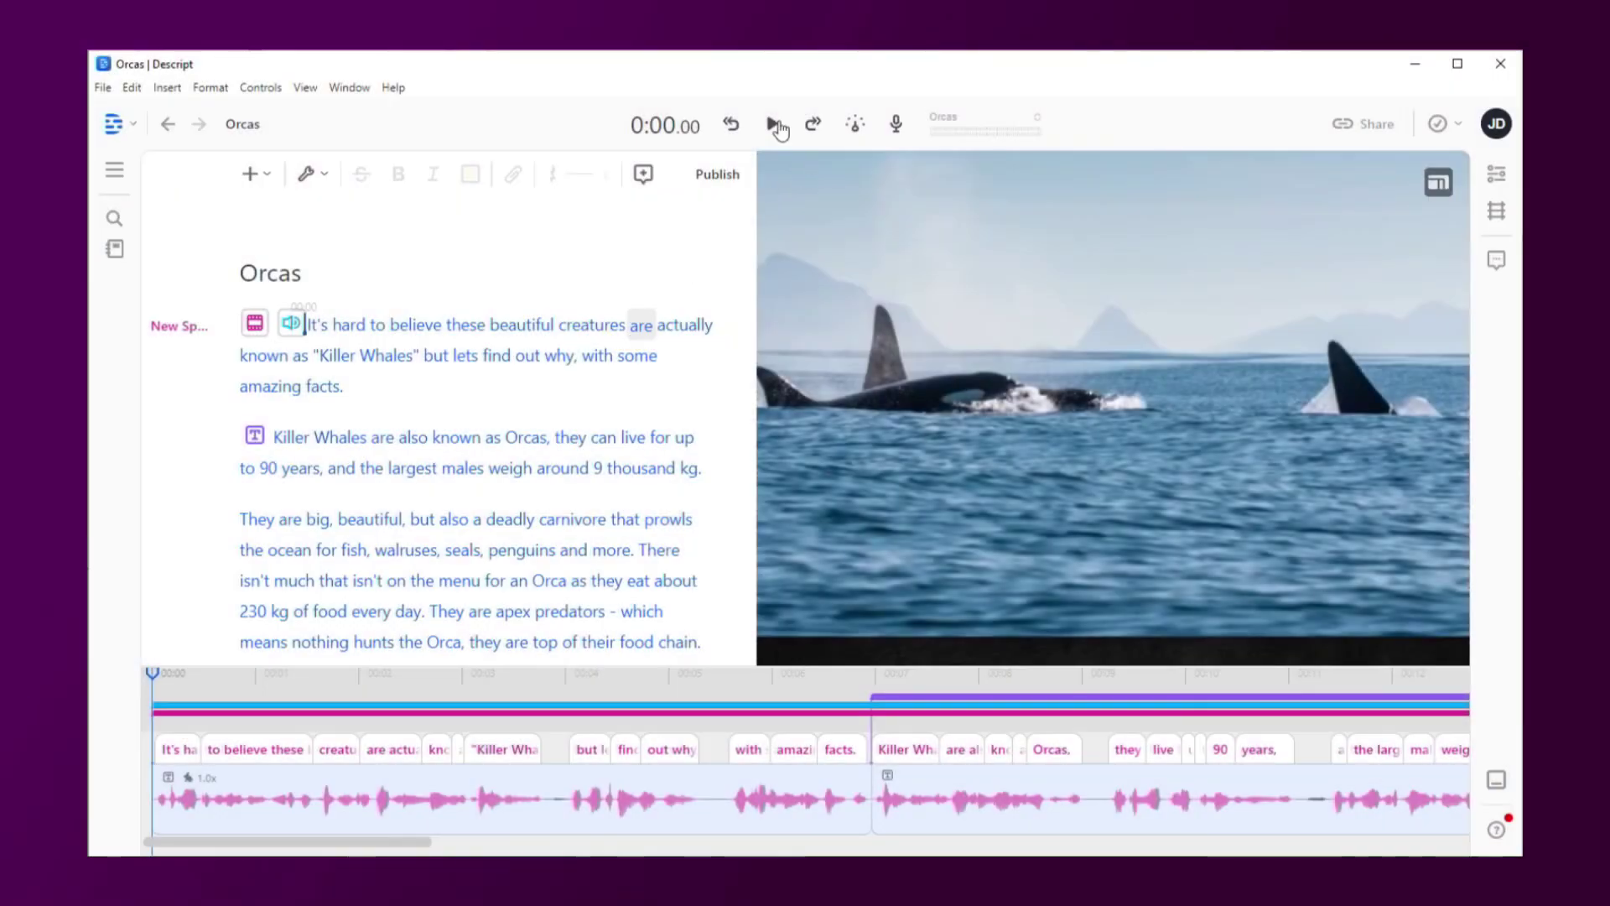
{"action": "left_click", "coordinate": [772, 124]}
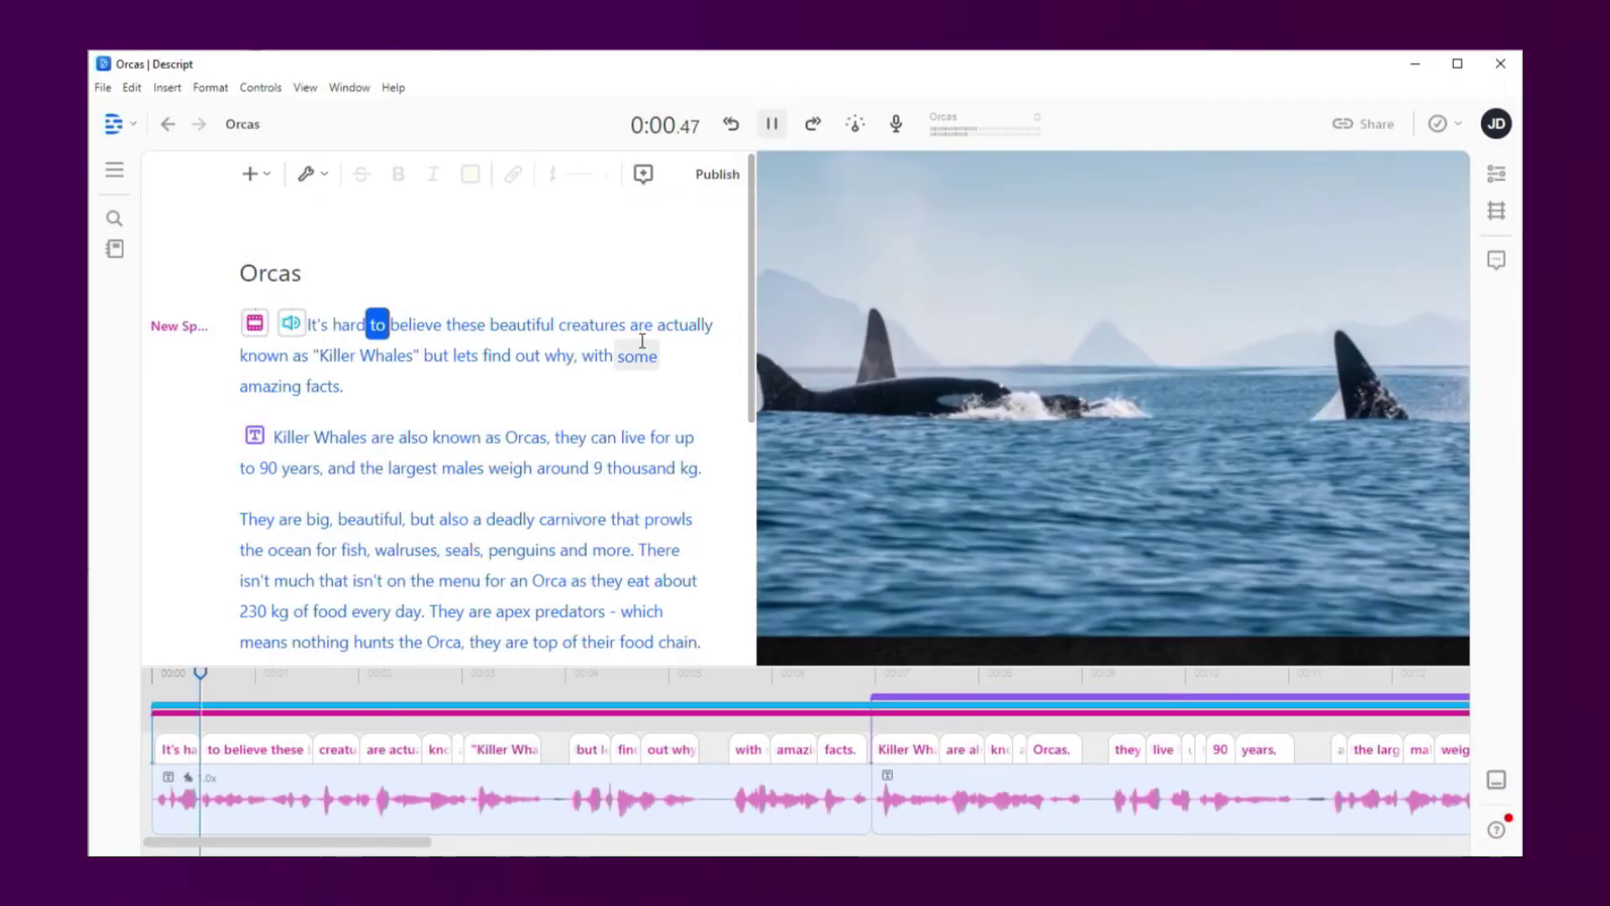